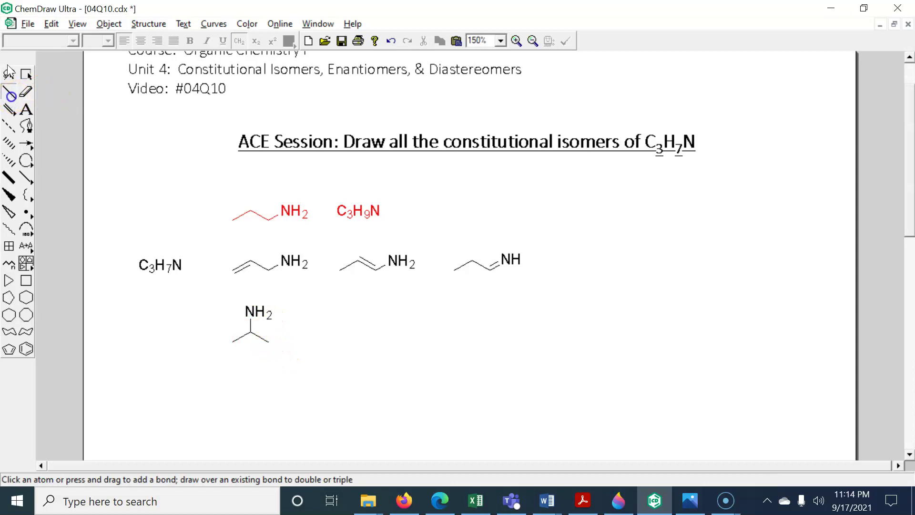
Make the left C–C bond of the branched NH2 amine double and place a duplicate of the structure to its right.
{"action": "left_click", "coordinate": [242, 338]}
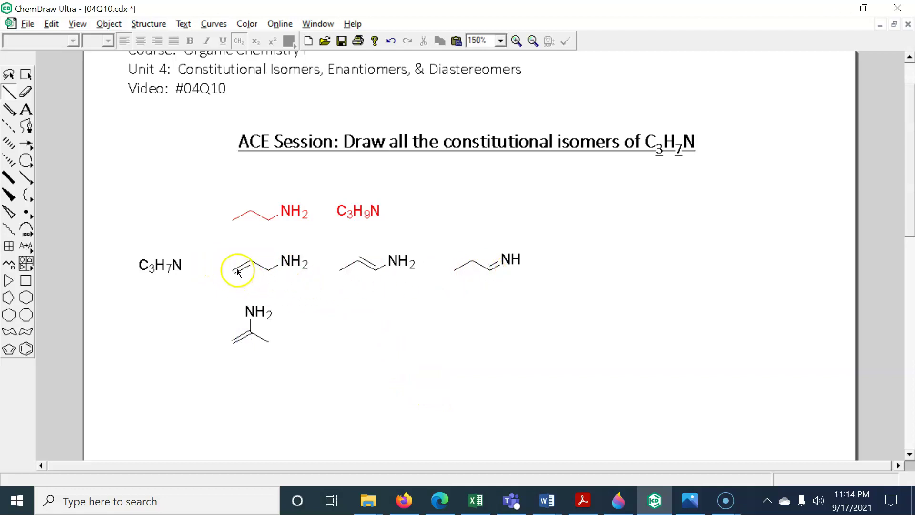
{"action": "left_click", "coordinate": [377, 268]}
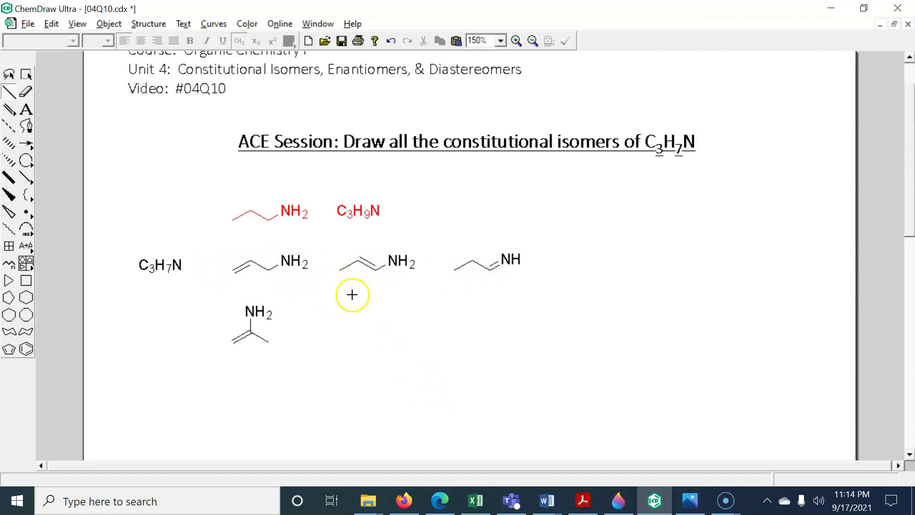
{"action": "left_click_drag", "start_coordinate": [212, 286], "coordinate": [210, 277]}
{"action": "key", "text": "ctrl+d"}
{"action": "key", "text": "Right"}
{"action": "key", "text": "Right"}
{"action": "key", "text": "Right"}
{"action": "key", "text": "Right"}
{"action": "key", "text": "Right"}
{"action": "key", "text": "Right"}
{"action": "key", "text": "Right"}
{"action": "key", "text": "Right"}
{"action": "key", "text": "Right"}
{"action": "key", "text": "Right"}
{"action": "key", "text": "Right"}
{"action": "key", "text": "Right"}
{"action": "key", "text": "Right"}
{"action": "key", "text": "Right"}
{"action": "key", "text": "Right"}
{"action": "key", "text": "Right"}
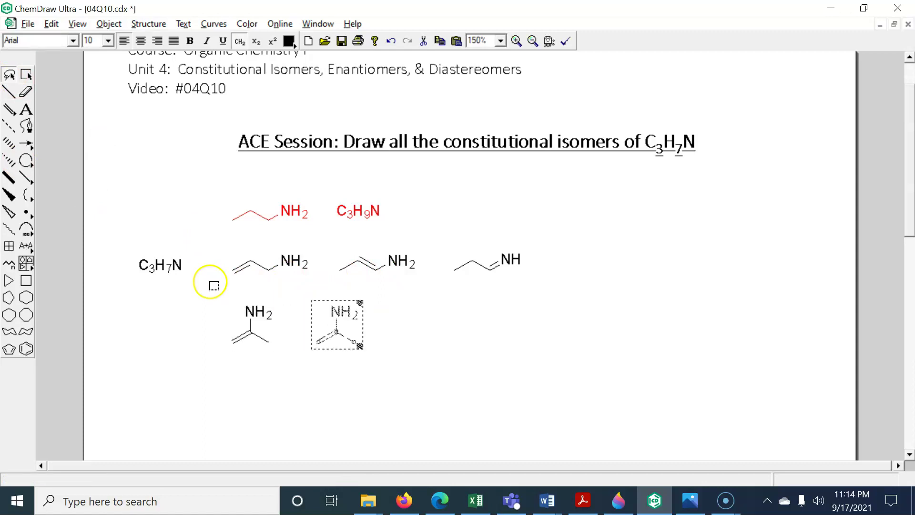
Convert the duplicated branched amine to an imine by reducing its C=C bond to single and making the C–N bond double.
{"action": "left_click", "coordinate": [26, 91]}
{"action": "left_click", "coordinate": [325, 339]}
{"action": "left_click", "coordinate": [9, 92]}
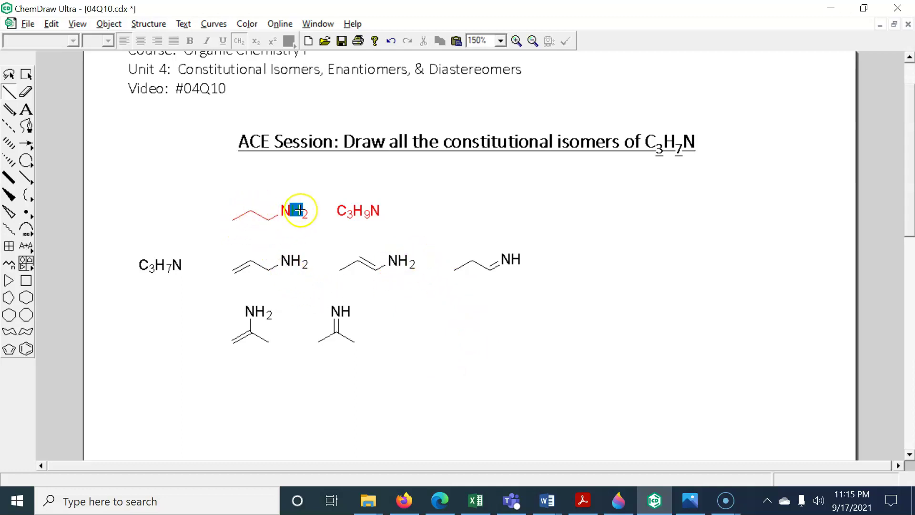
Place a copy of the first-row CH2=CH–CH2–NH2 structure below the branched isomers and reduce its double bond to single.
{"action": "left_click", "coordinate": [9, 91]}
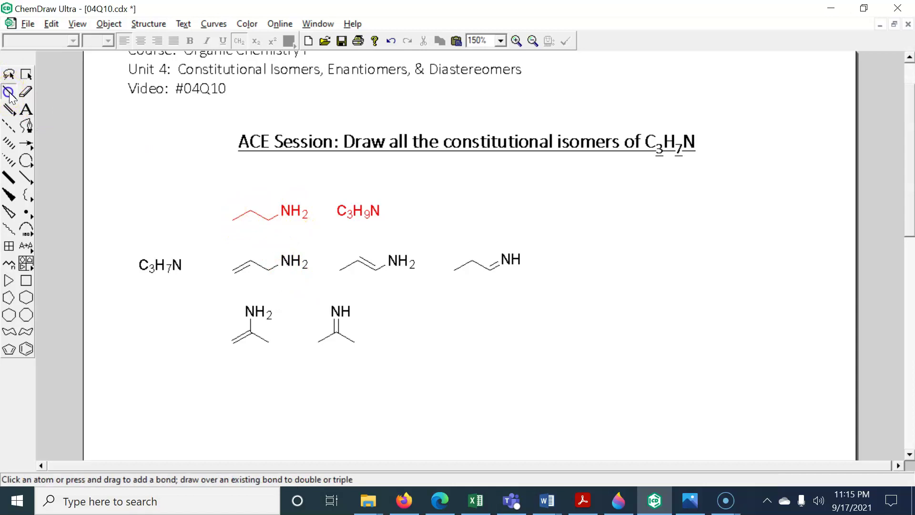
{"action": "scroll", "coordinate": [299, 372], "scroll_direction": "down", "scroll_amount": 3}
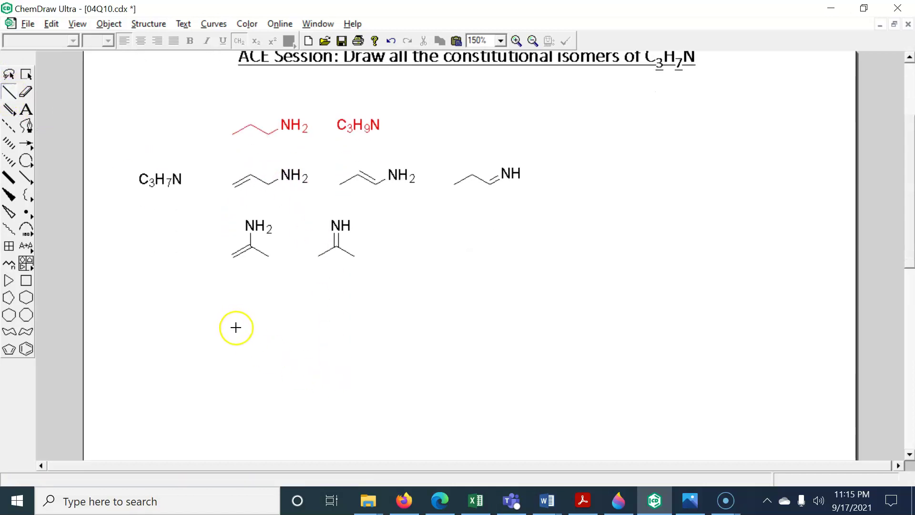
{"action": "left_click", "coordinate": [9, 74]}
{"action": "mouse_move", "coordinate": [251, 179]}
{"action": "left_mouse_down"}
{"action": "mouse_move", "coordinate": [238, 199]}
{"action": "mouse_move", "coordinate": [292, 149]}
{"action": "mouse_move", "coordinate": [309, 204]}
{"action": "mouse_move", "coordinate": [307, 195]}
{"action": "mouse_move", "coordinate": [308, 324]}
{"action": "left_mouse_up"}
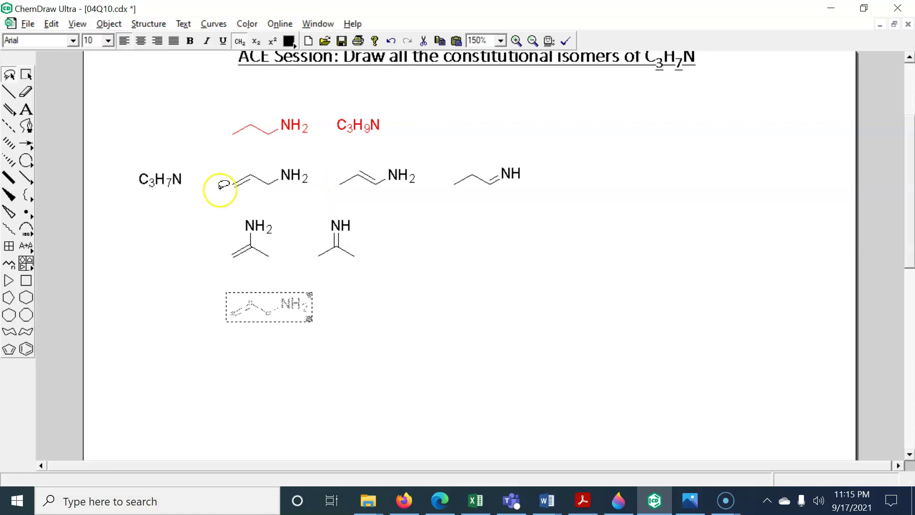
{"action": "left_click", "coordinate": [25, 91]}
{"action": "left_click", "coordinate": [236, 310]}
Replace the second carbon of the copied chain with N and remove the NH2 label from its end.
{"action": "left_click", "coordinate": [26, 110]}
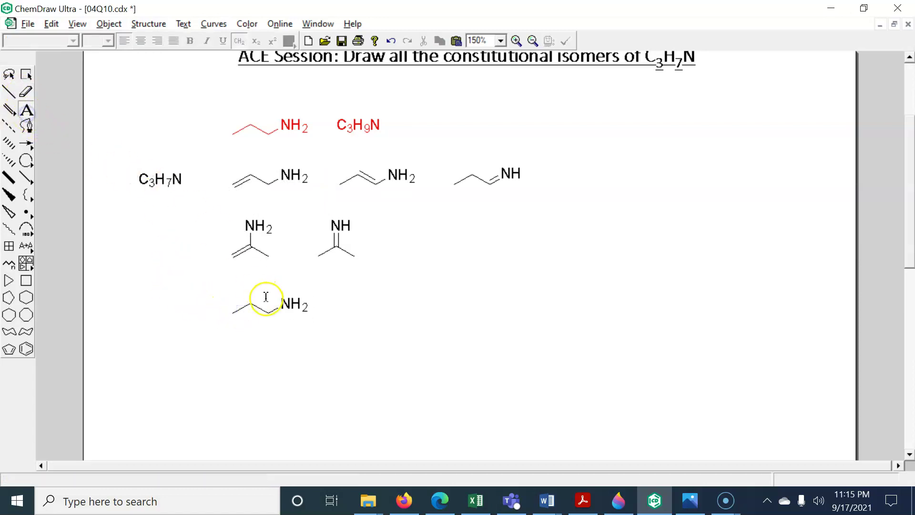
{"action": "left_click", "coordinate": [251, 303]}
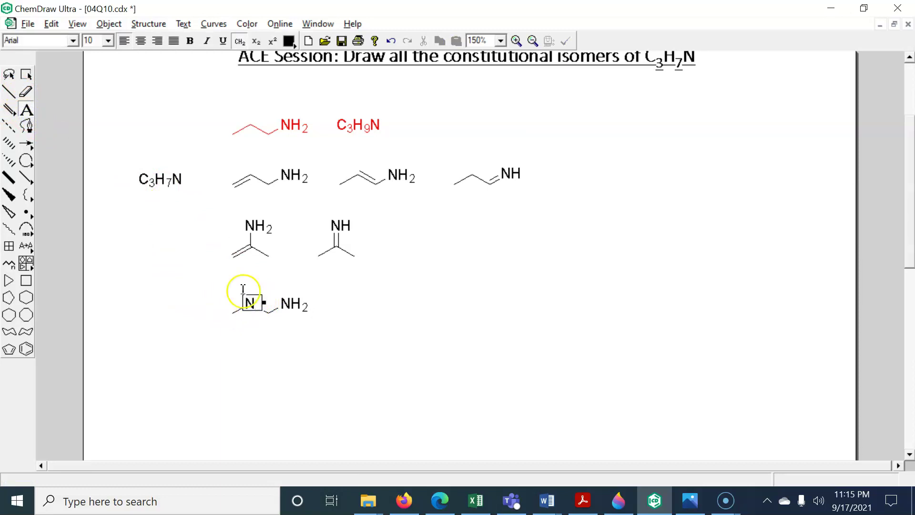
{"action": "type", "text": "N"}
{"action": "left_click", "coordinate": [26, 92]}
{"action": "left_click", "coordinate": [292, 304]}
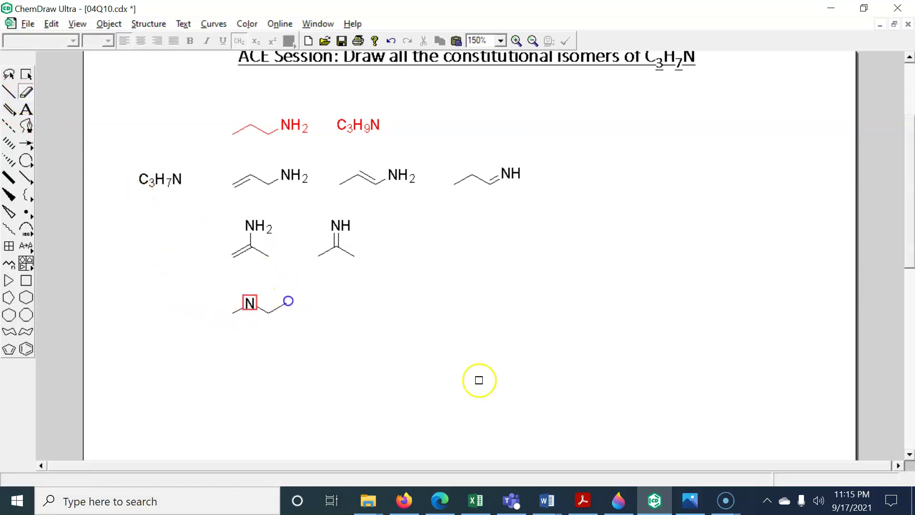
Relabel the nitrogen in the third-row chain as NH and change its bond to the end methyl carbon to double.
{"action": "left_click", "coordinate": [26, 110]}
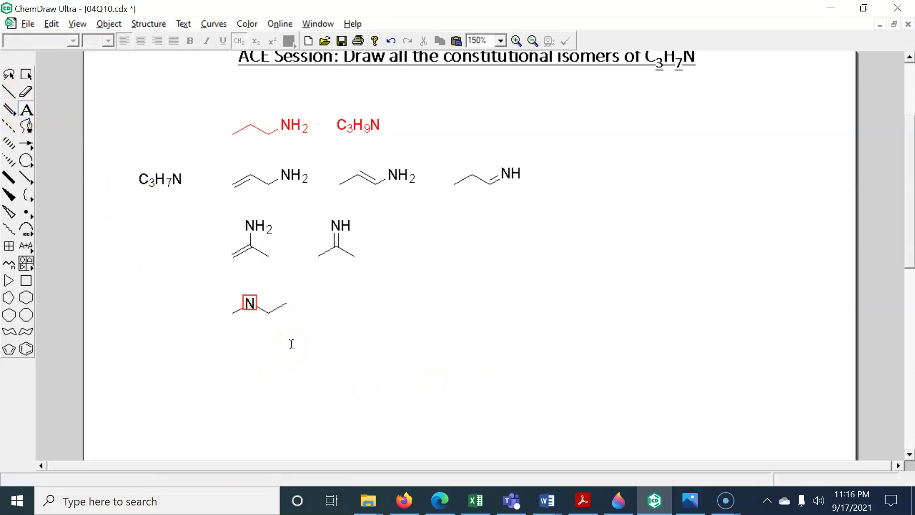
{"action": "left_click", "coordinate": [246, 304]}
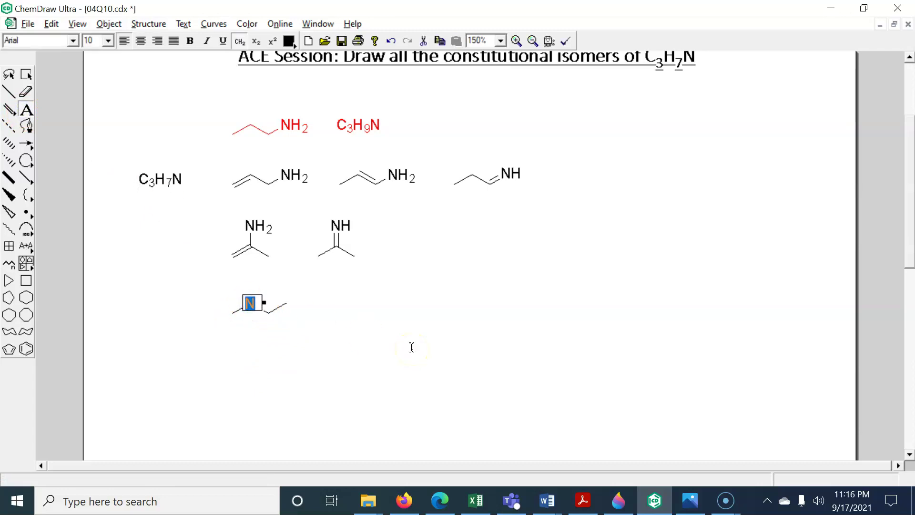
{"action": "type", "text": "NH"}
{"action": "key", "text": "Return"}
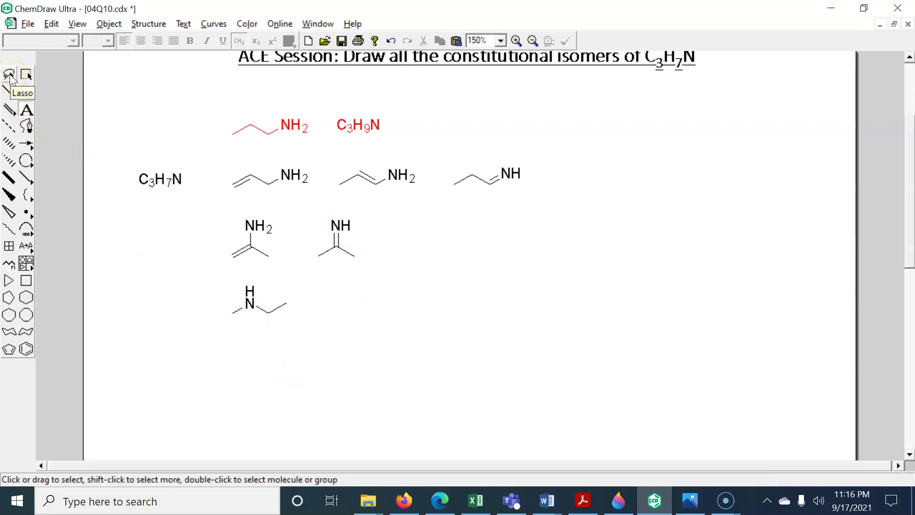
{"action": "left_click", "coordinate": [9, 91]}
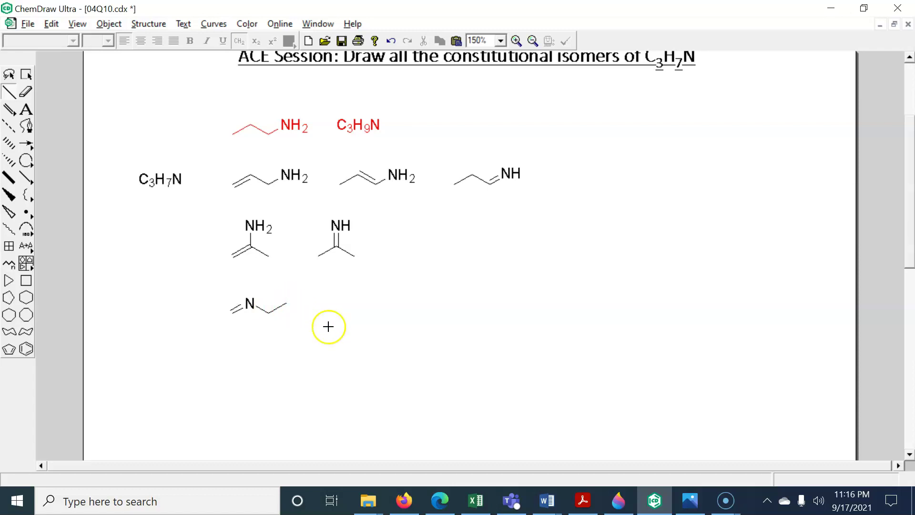
Duplicate the CH2=N–ethyl structure to its right and move the copy's double bond to the nitrogen's other side.
{"action": "left_click", "coordinate": [9, 74]}
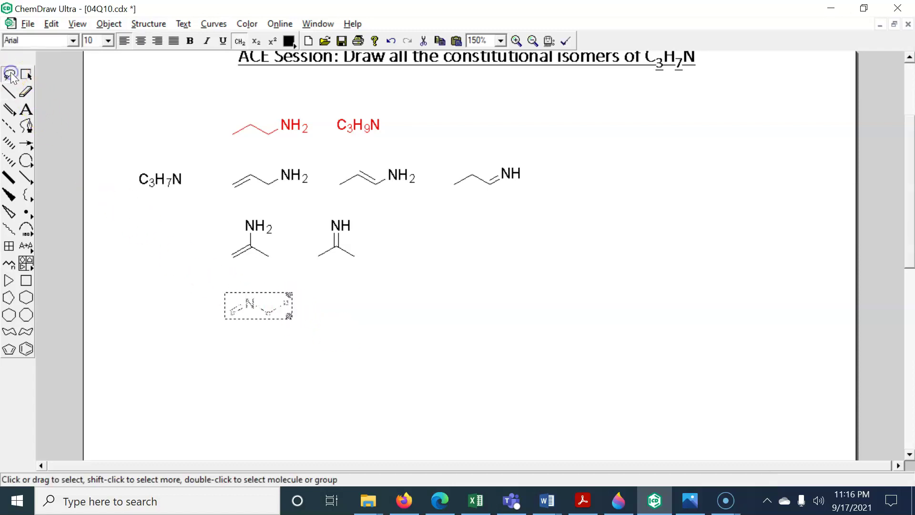
{"action": "left_click_drag", "start_coordinate": [257, 305], "coordinate": [358, 305]}
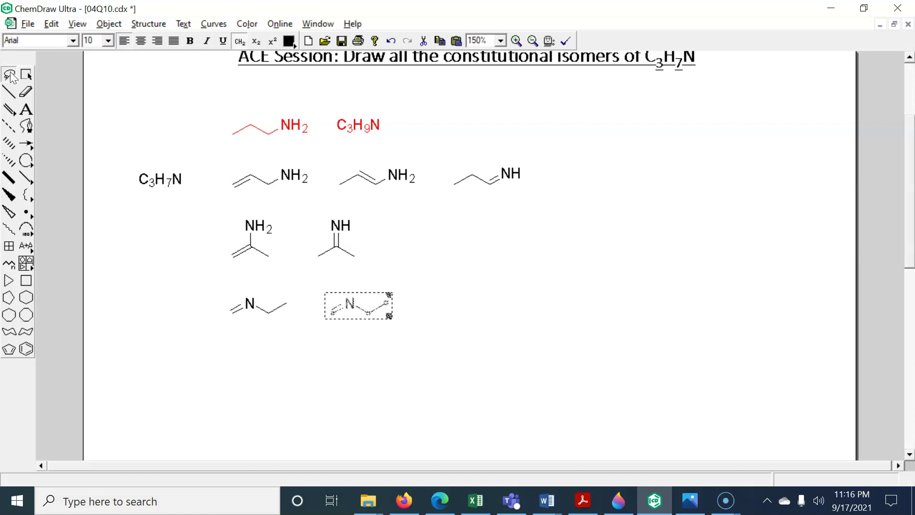
{"action": "left_click", "coordinate": [26, 91]}
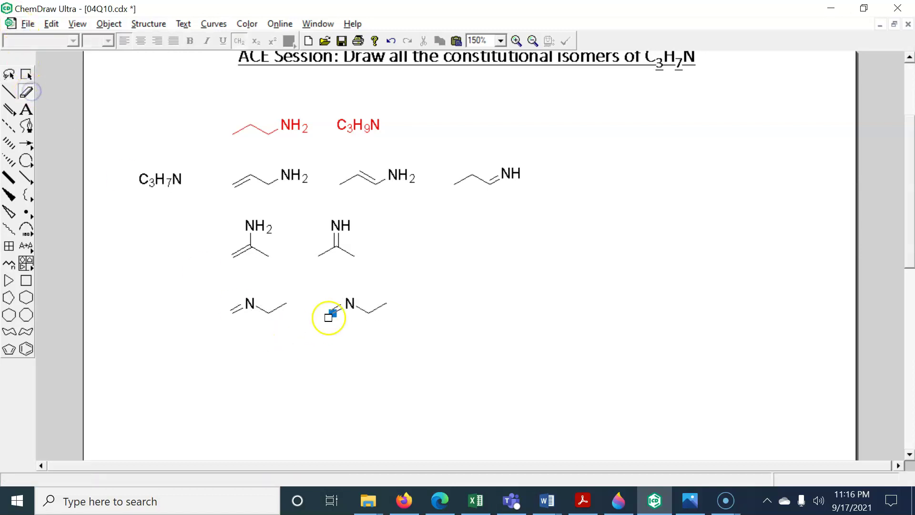
{"action": "left_click", "coordinate": [337, 306]}
{"action": "left_click", "coordinate": [8, 92]}
{"action": "left_click", "coordinate": [360, 310]}
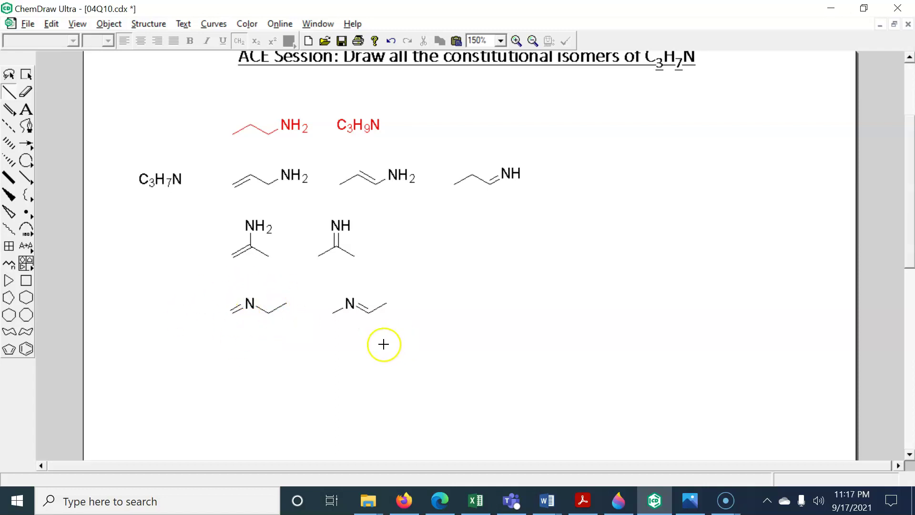
Select the CH3–N=CH–CH3 isomer, the straight-chain C=NH isomer and the three NH2 amines in turn to compare the structures.
{"action": "left_click", "coordinate": [8, 74]}
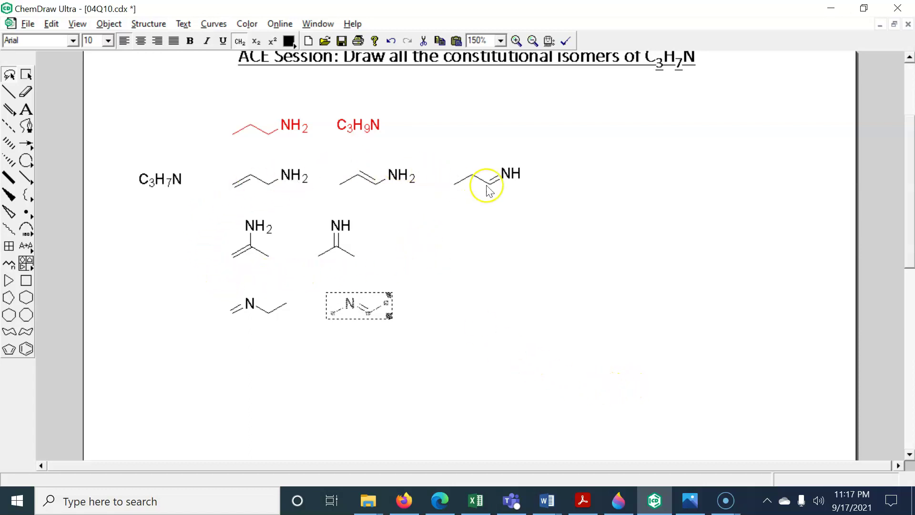
{"action": "mouse_move", "coordinate": [439, 195]}
{"action": "left_mouse_down"}
{"action": "mouse_move", "coordinate": [443, 172]}
{"action": "mouse_move", "coordinate": [470, 233]}
{"action": "mouse_move", "coordinate": [435, 219]}
{"action": "left_mouse_up"}
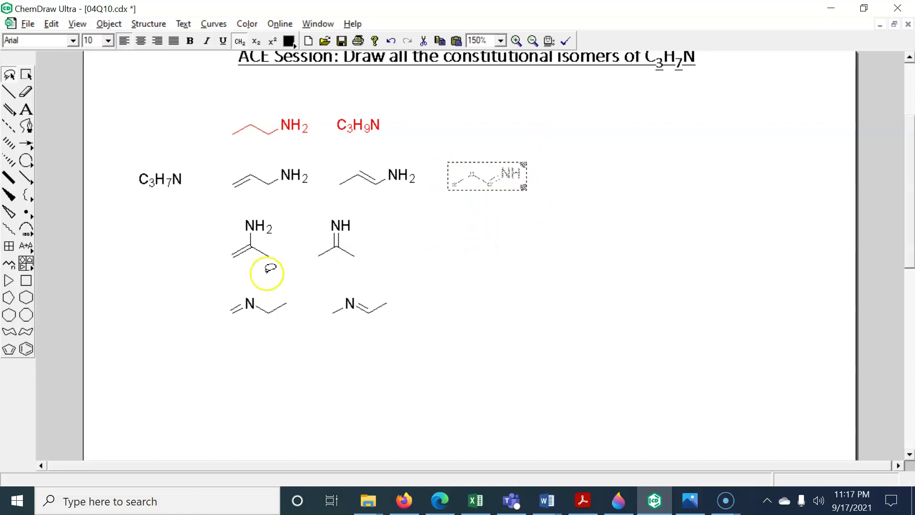
{"action": "mouse_move", "coordinate": [255, 271]}
{"action": "left_mouse_down"}
{"action": "mouse_move", "coordinate": [206, 193]}
{"action": "mouse_move", "coordinate": [254, 158]}
{"action": "mouse_move", "coordinate": [392, 144]}
{"action": "left_mouse_up"}
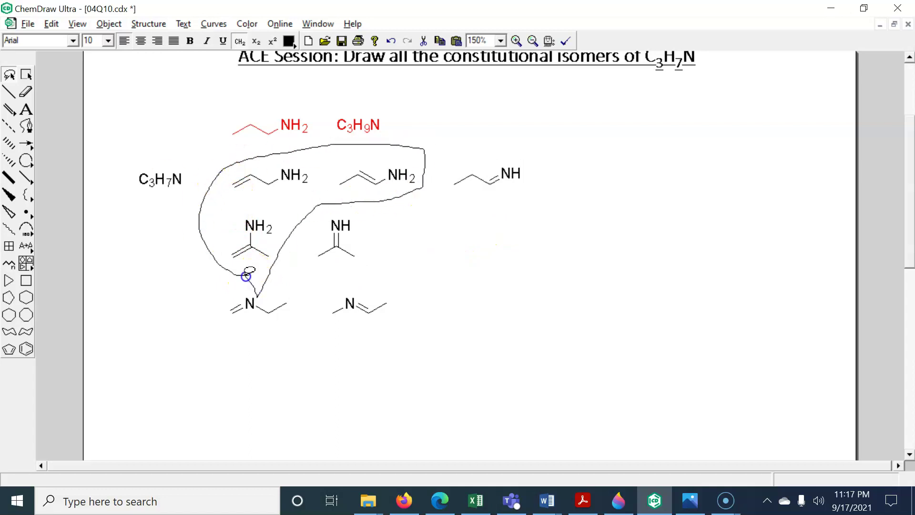
{"action": "left_click_drag", "start_coordinate": [246, 275], "coordinate": [247, 278]}
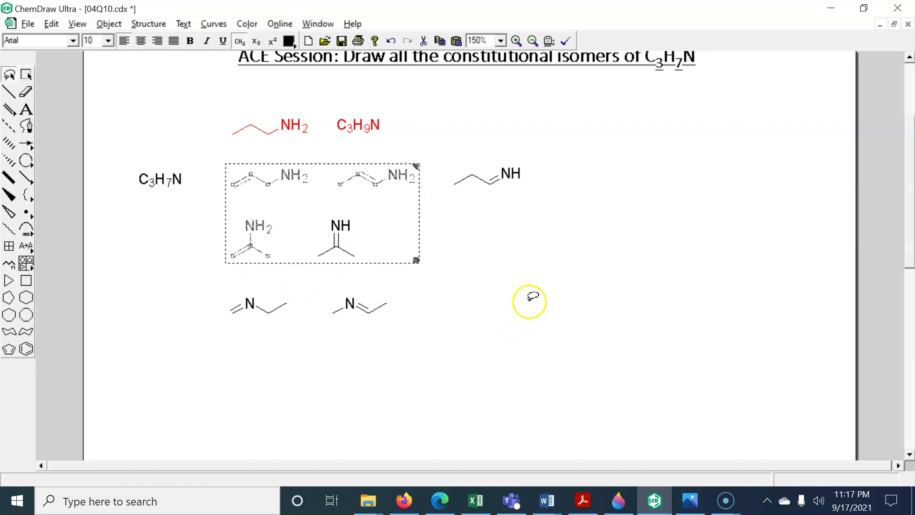
{"action": "mouse_move", "coordinate": [524, 209]}
{"action": "left_mouse_down"}
{"action": "mouse_move", "coordinate": [231, 195]}
{"action": "mouse_move", "coordinate": [225, 169]}
{"action": "mouse_move", "coordinate": [287, 147]}
{"action": "mouse_move", "coordinate": [510, 148]}
{"action": "mouse_move", "coordinate": [540, 201]}
{"action": "left_mouse_up"}
{"action": "left_click", "coordinate": [606, 250]}
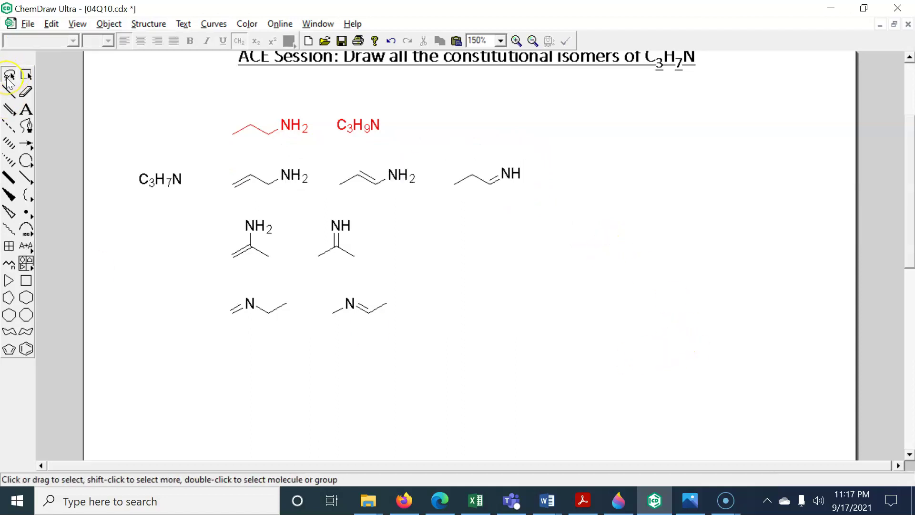
Duplicate the CH3–N=CH–CH3 structure to its right and convert the copy to CH3–NH–CH=CH2.
{"action": "left_click", "coordinate": [8, 91]}
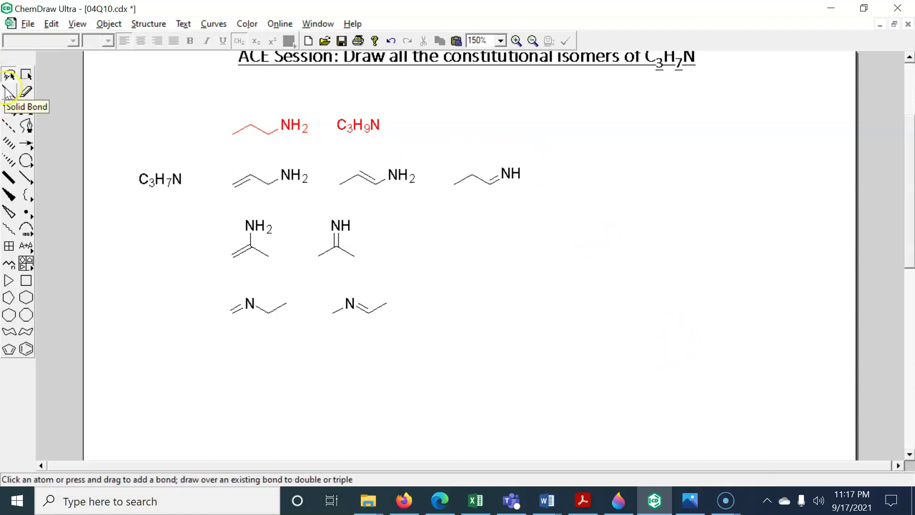
{"action": "left_click", "coordinate": [9, 80]}
{"action": "mouse_move", "coordinate": [360, 353]}
{"action": "left_mouse_down"}
{"action": "mouse_move", "coordinate": [327, 310]}
{"action": "mouse_move", "coordinate": [338, 337]}
{"action": "mouse_move", "coordinate": [330, 338]}
{"action": "left_mouse_up"}
{"action": "left_click", "coordinate": [327, 331]}
{"action": "left_click_drag", "start_coordinate": [421, 308], "coordinate": [469, 309]}
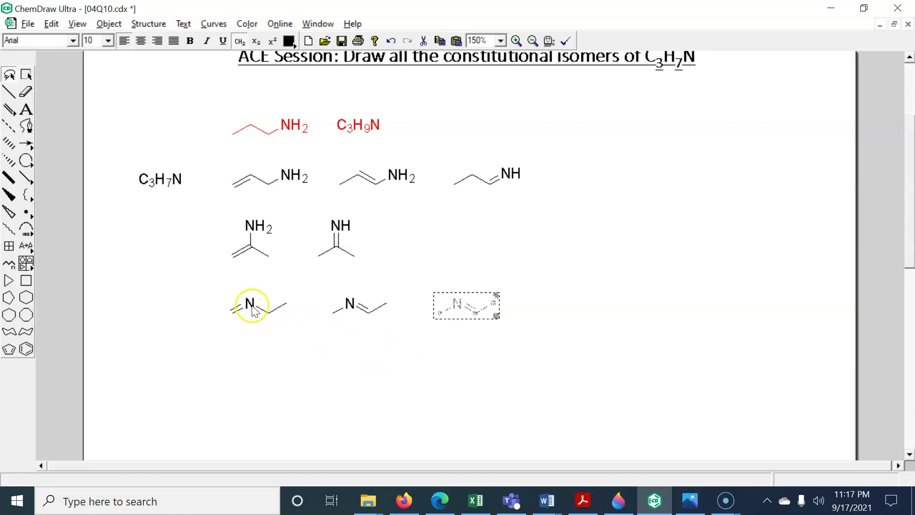
{"action": "left_click", "coordinate": [25, 92]}
{"action": "left_click", "coordinate": [469, 307]}
{"action": "left_click", "coordinate": [12, 97]}
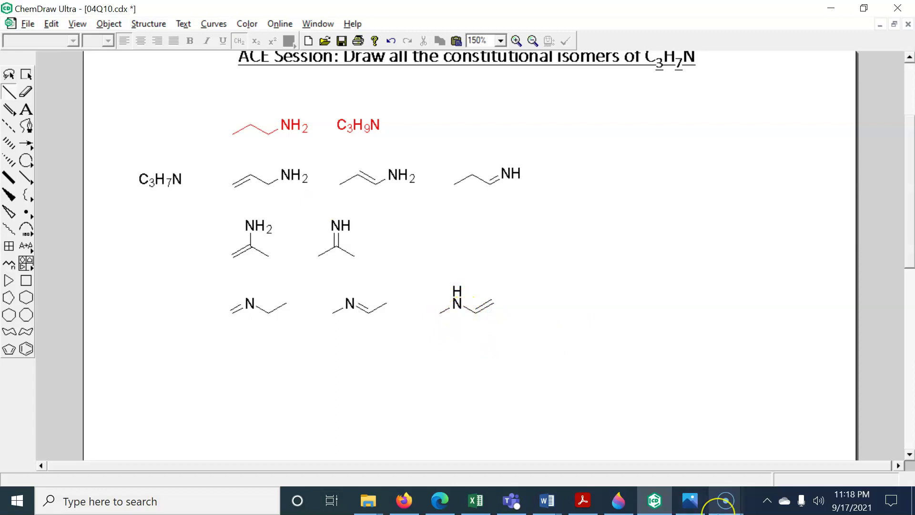
Place a copy of the CH2=N–ethyl structure directly below it to start a fourth row.
{"action": "mouse_move", "coordinate": [719, 512]}
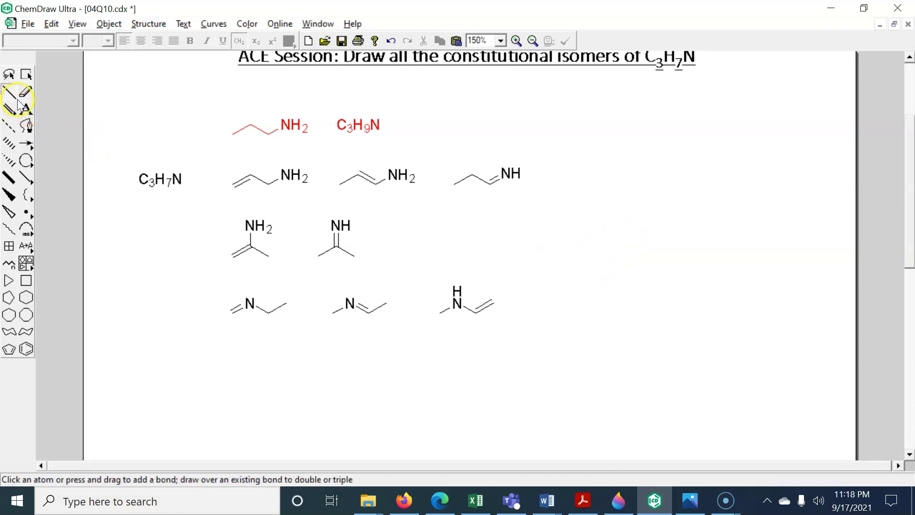
{"action": "left_click", "coordinate": [9, 74]}
{"action": "mouse_move", "coordinate": [259, 337]}
{"action": "left_mouse_down"}
{"action": "mouse_move", "coordinate": [209, 318]}
{"action": "mouse_move", "coordinate": [244, 267]}
{"action": "left_mouse_up"}
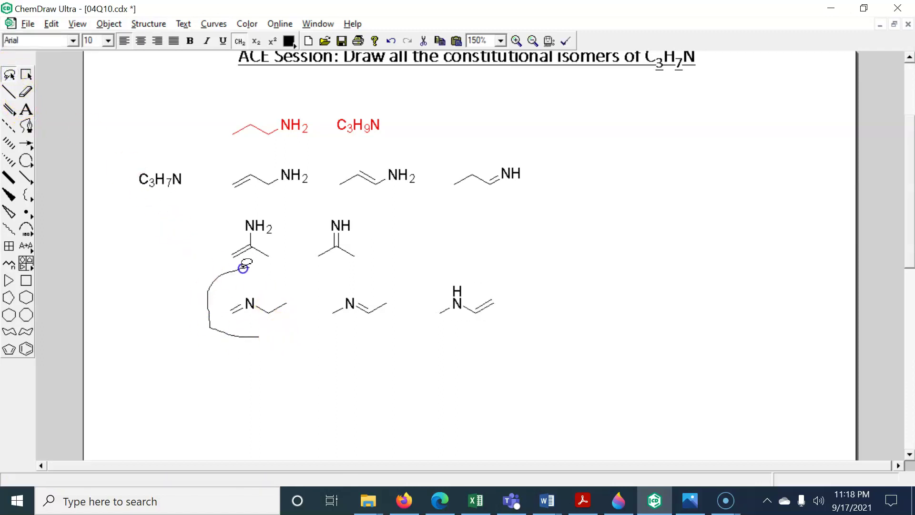
{"action": "left_click_drag", "start_coordinate": [299, 312], "coordinate": [282, 323]}
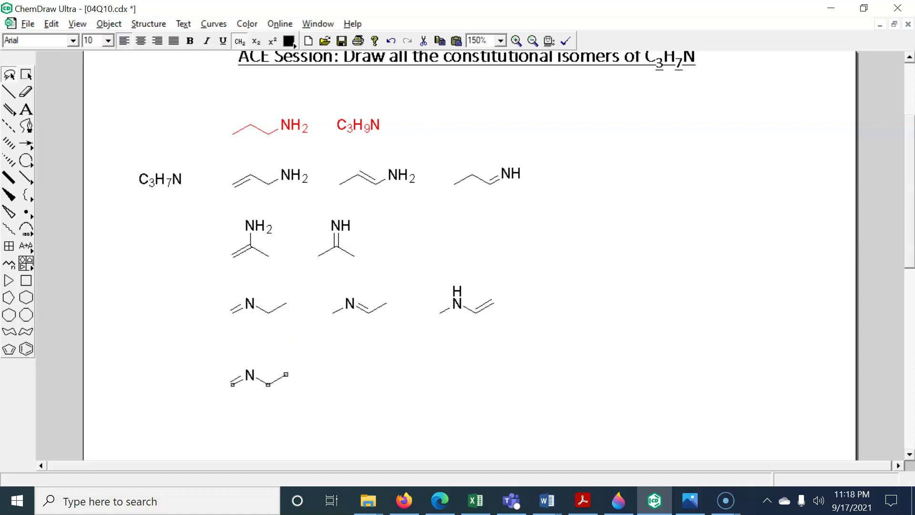
Convert the fourth-row copy to trimethylamine by making C=N single, removing the terminal carbon and adding a methyl bond above the nitrogen.
{"action": "left_click", "coordinate": [5, 94]}
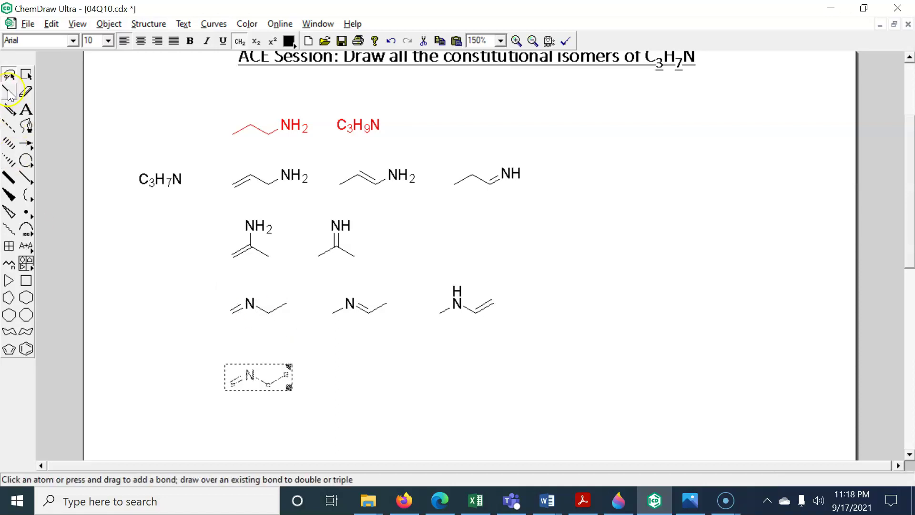
{"action": "left_click", "coordinate": [26, 91]}
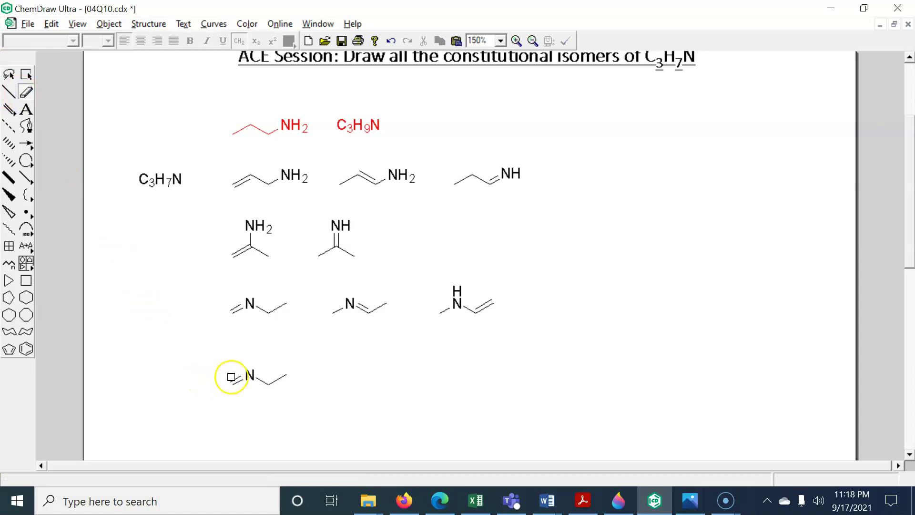
{"action": "left_click", "coordinate": [237, 379]}
{"action": "left_click", "coordinate": [272, 378]}
{"action": "left_click", "coordinate": [9, 92]}
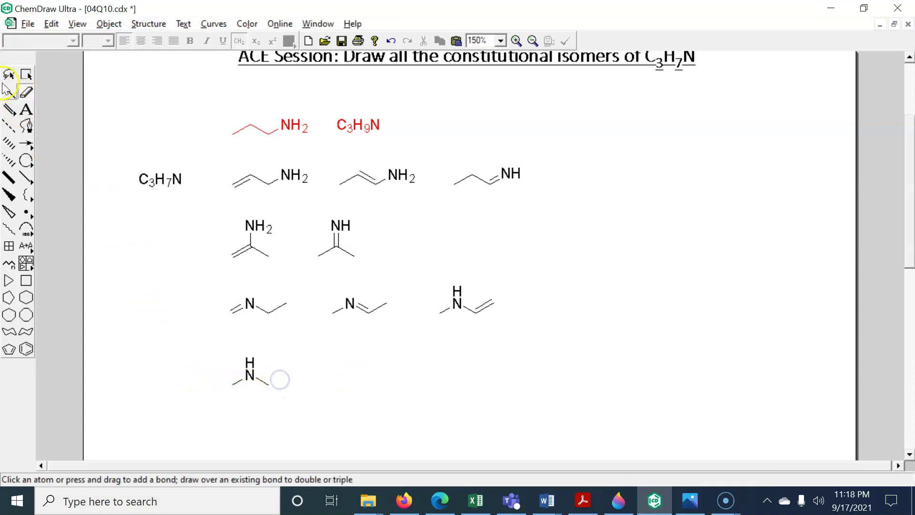
{"action": "left_click_drag", "start_coordinate": [252, 363], "coordinate": [251, 346]}
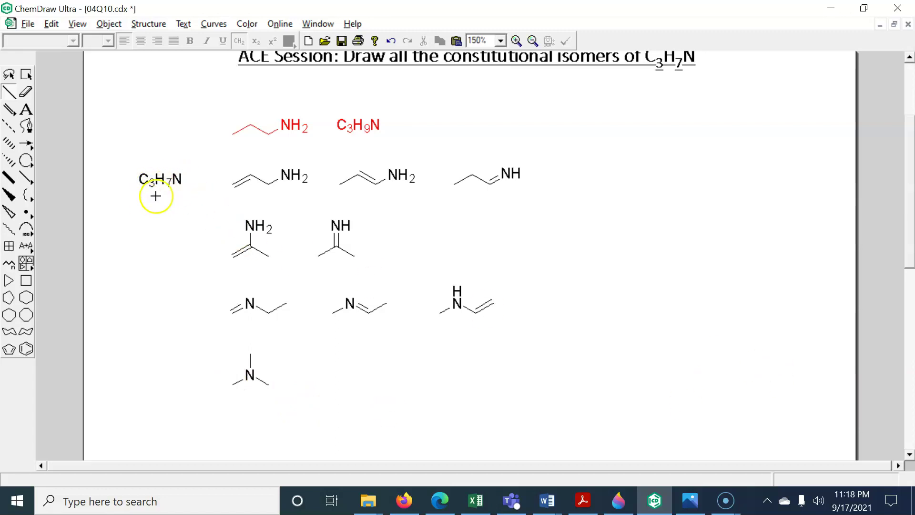
Draw a plain rounded rectangle around the C3H7N formula beside the first row of isomers.
{"action": "left_click", "coordinate": [30, 191]}
{"action": "left_click", "coordinate": [27, 177]}
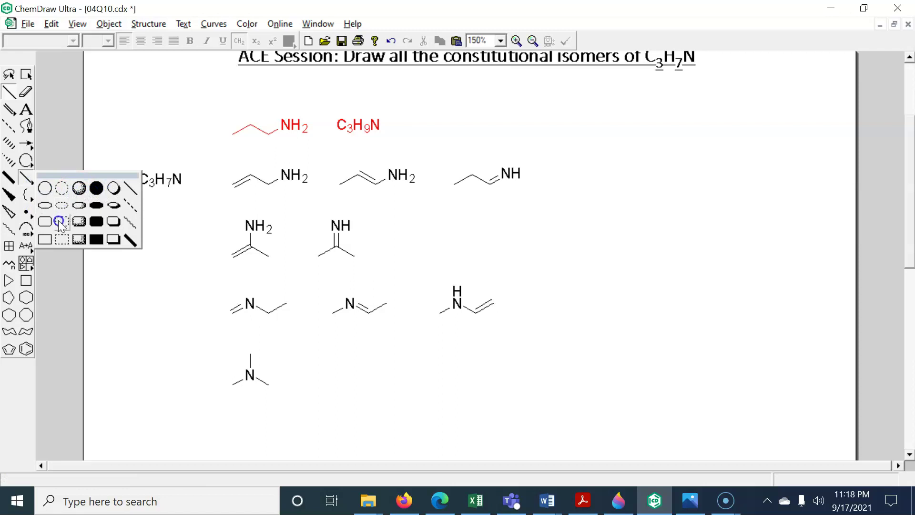
{"action": "left_click", "coordinate": [44, 223]}
{"action": "left_click_drag", "start_coordinate": [119, 164], "coordinate": [194, 195]}
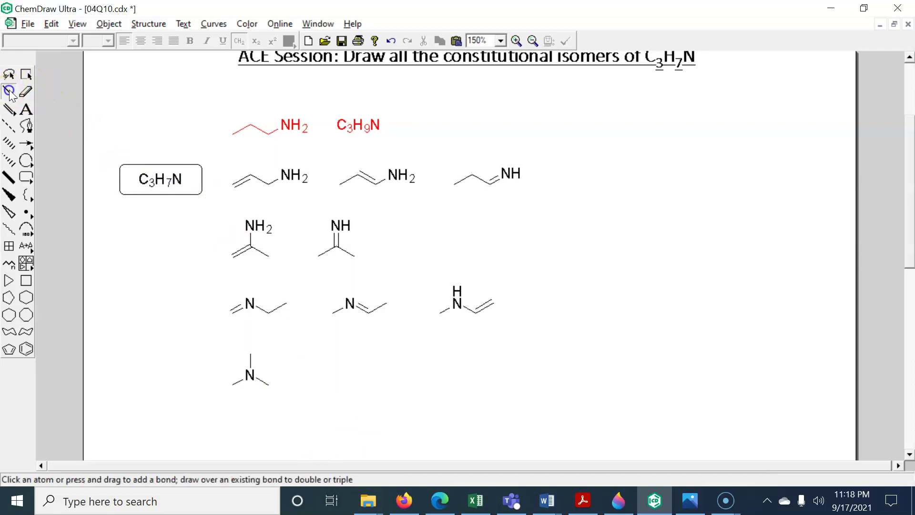
Change the bond above the nitrogen in the fourth-row trimethylamine to a double bond.
{"action": "left_click", "coordinate": [10, 91]}
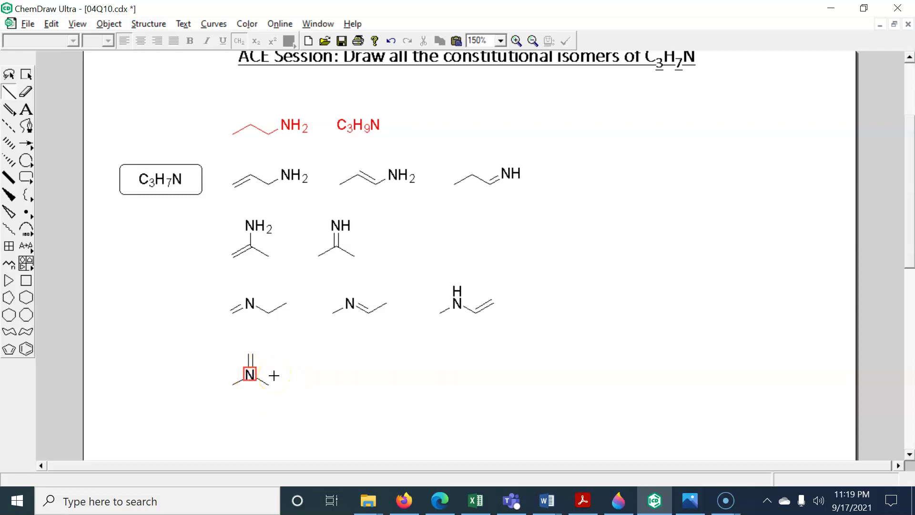
{"action": "scroll", "coordinate": [661, 191], "scroll_direction": "up", "scroll_amount": 1}
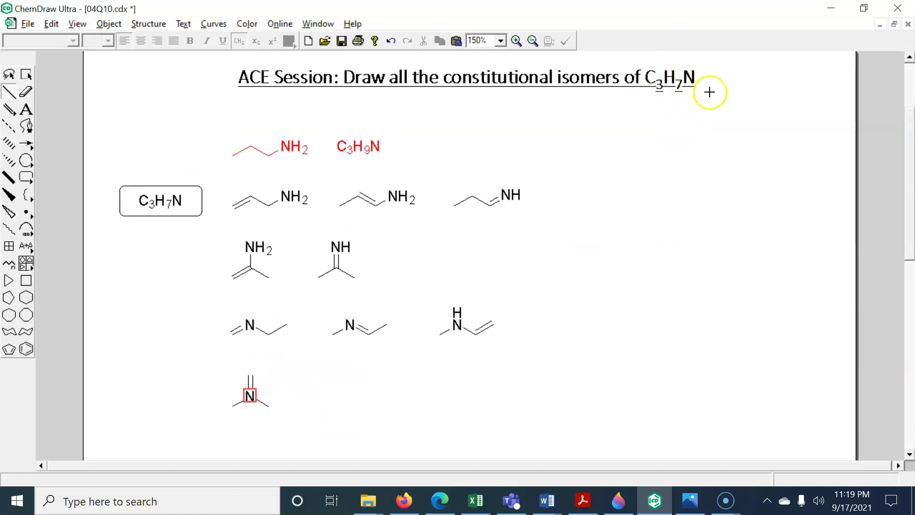
{"action": "scroll", "coordinate": [330, 423], "scroll_direction": "down", "scroll_amount": 1}
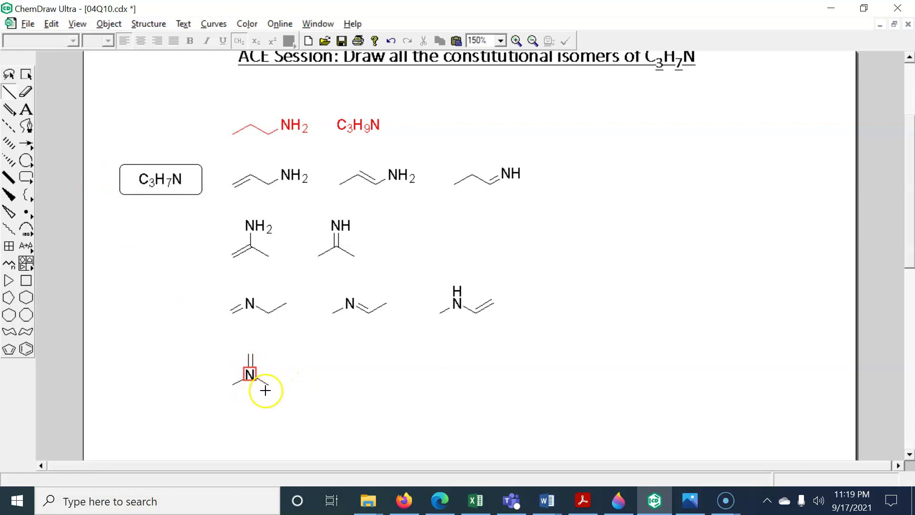
Add a scaled-down circled plus charge beside the nitrogen of the fourth-row structure.
{"action": "left_click_drag", "start_coordinate": [27, 215], "coordinate": [45, 224]}
{"action": "left_click", "coordinate": [239, 408]}
{"action": "left_click", "coordinate": [10, 77]}
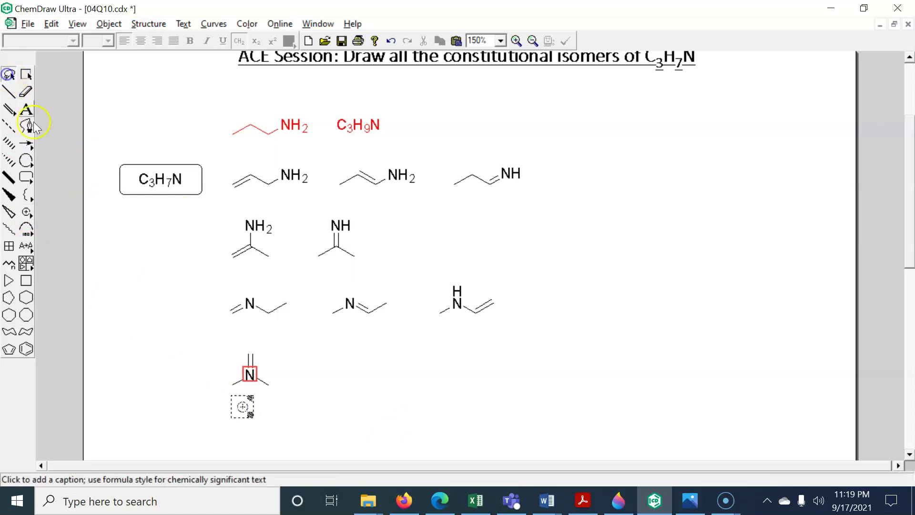
{"action": "right_click", "coordinate": [243, 407]}
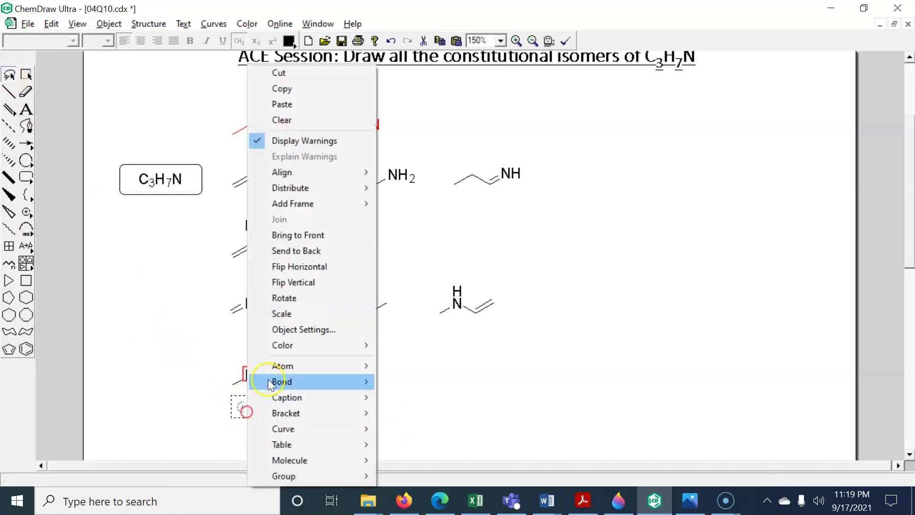
{"action": "left_click", "coordinate": [287, 314]}
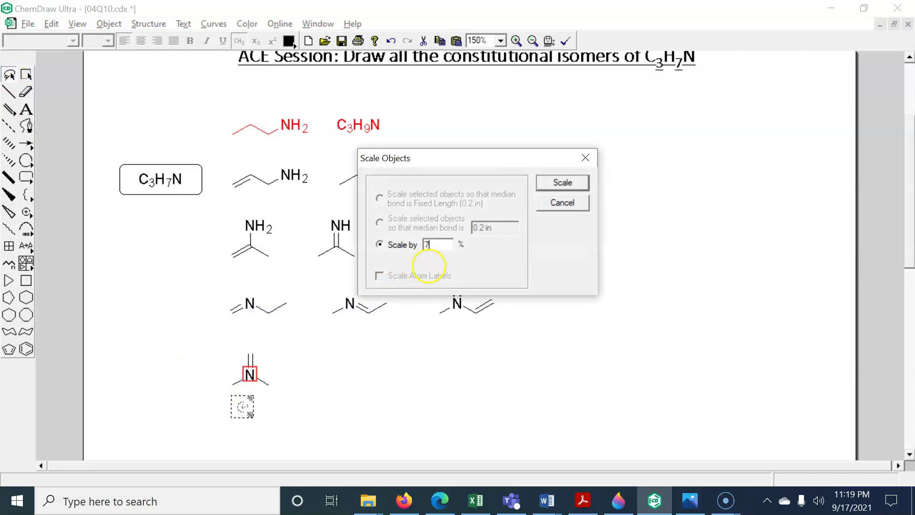
{"action": "key", "text": "Return"}
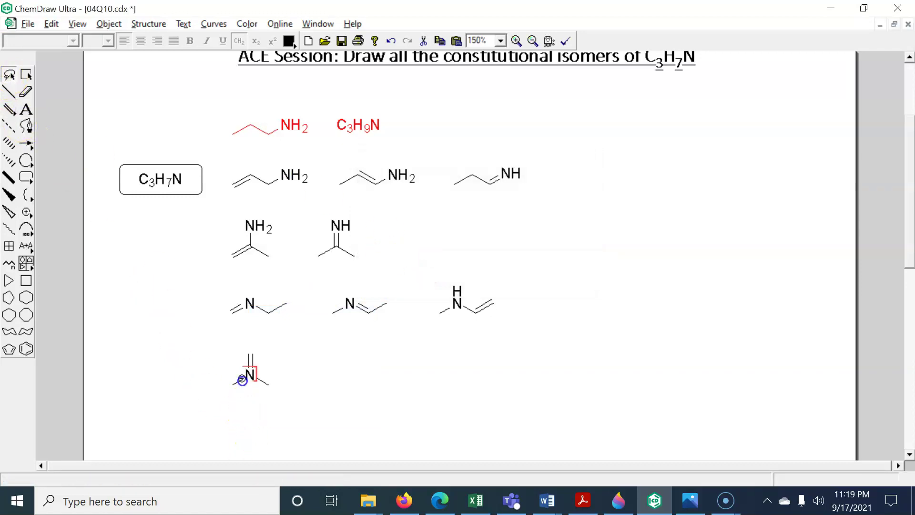
Color the entire fourth-row structure and its plus charge red.
{"action": "mouse_move", "coordinate": [296, 404]}
{"action": "left_mouse_down"}
{"action": "mouse_move", "coordinate": [210, 358]}
{"action": "mouse_move", "coordinate": [267, 403]}
{"action": "left_mouse_up"}
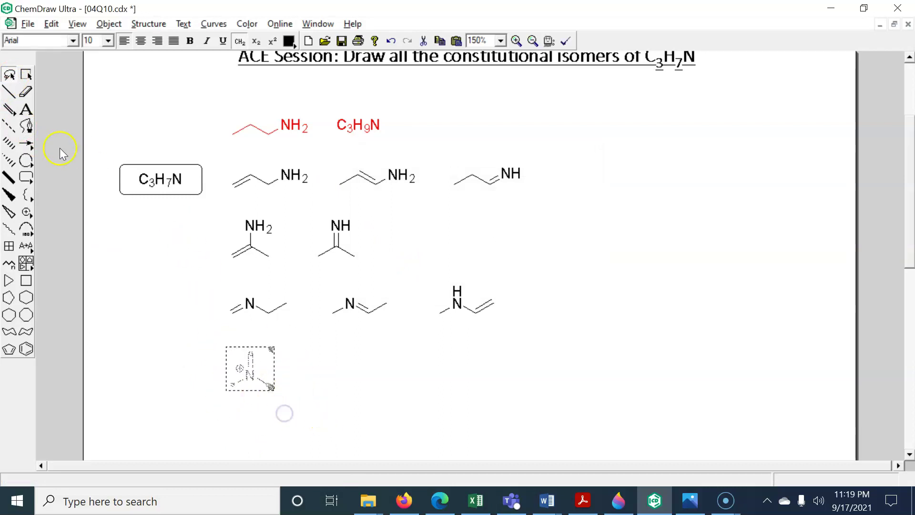
{"action": "scroll", "coordinate": [321, 233], "scroll_direction": "up", "scroll_amount": 3}
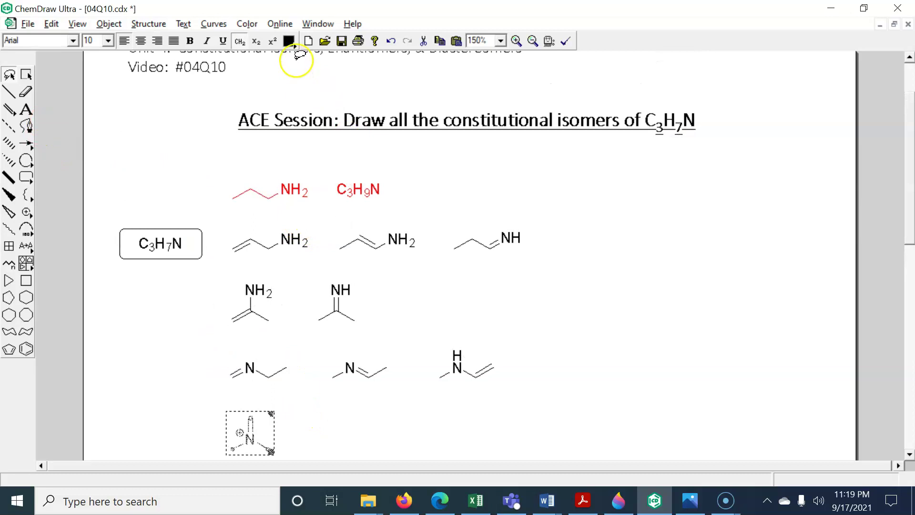
{"action": "left_click", "coordinate": [290, 42]}
{"action": "left_click", "coordinate": [310, 71]}
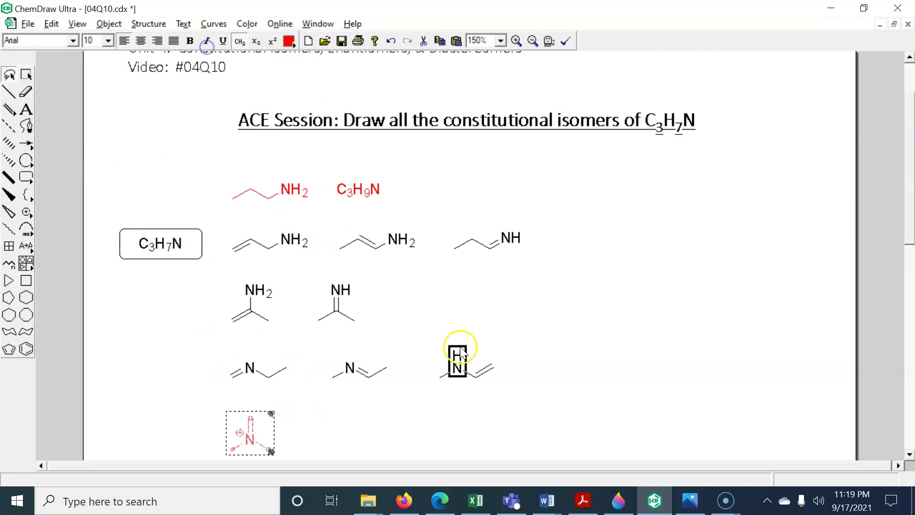
{"action": "scroll", "coordinate": [459, 361], "scroll_direction": "down", "scroll_amount": 2}
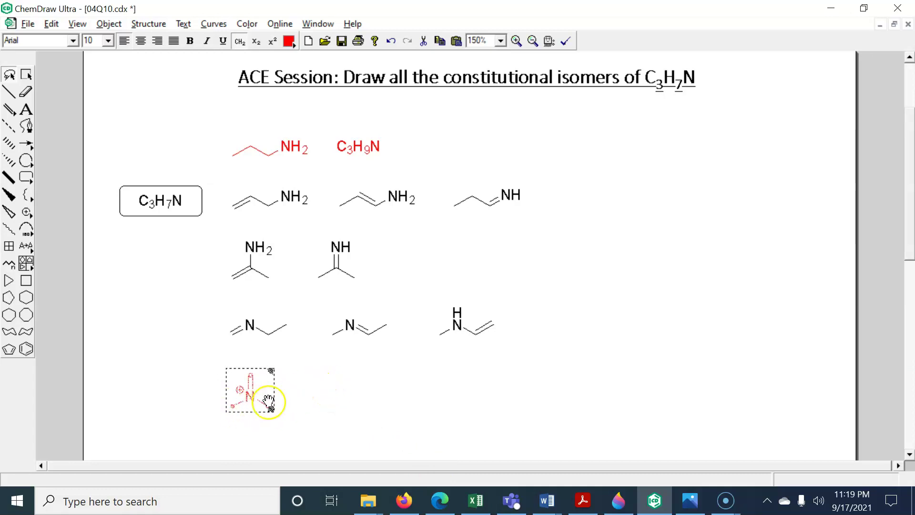
{"action": "left_click", "coordinate": [401, 403]}
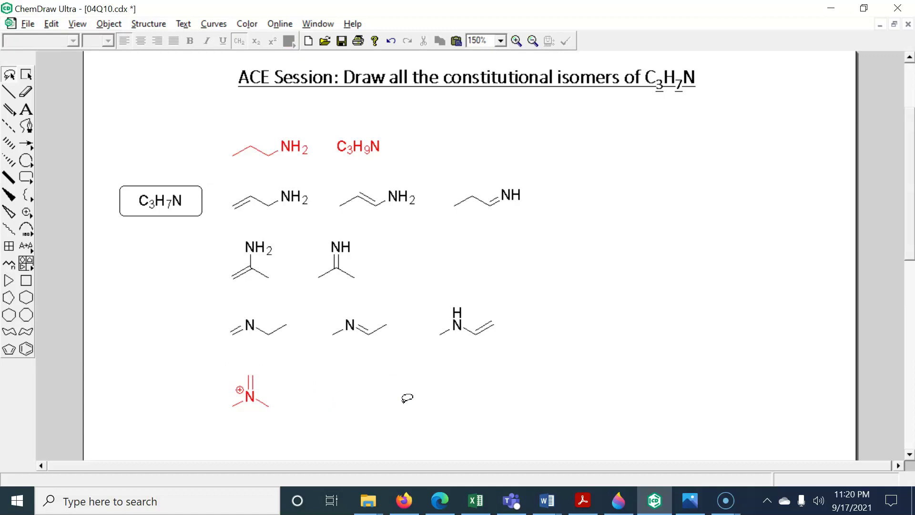
Nudge the branched C=NH structure in the second row of isomers slightly to the right.
{"action": "mouse_move", "coordinate": [375, 287]}
{"action": "left_mouse_down"}
{"action": "mouse_move", "coordinate": [337, 221]}
{"action": "mouse_move", "coordinate": [377, 266]}
{"action": "left_mouse_up"}
{"action": "key", "text": "Right"}
{"action": "key", "text": "Right"}
{"action": "key", "text": "Right"}
{"action": "key", "text": "Right"}
{"action": "key", "text": "Right"}
{"action": "key", "text": "Right"}
{"action": "key", "text": "Right"}
{"action": "key", "text": "Right"}
{"action": "key", "text": "Right"}
{"action": "key", "text": "Right"}
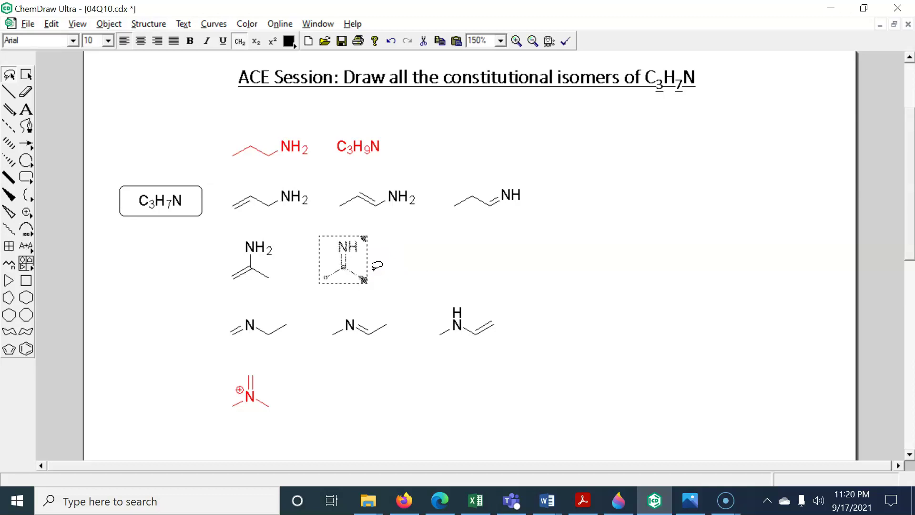
{"action": "left_click", "coordinate": [506, 378]}
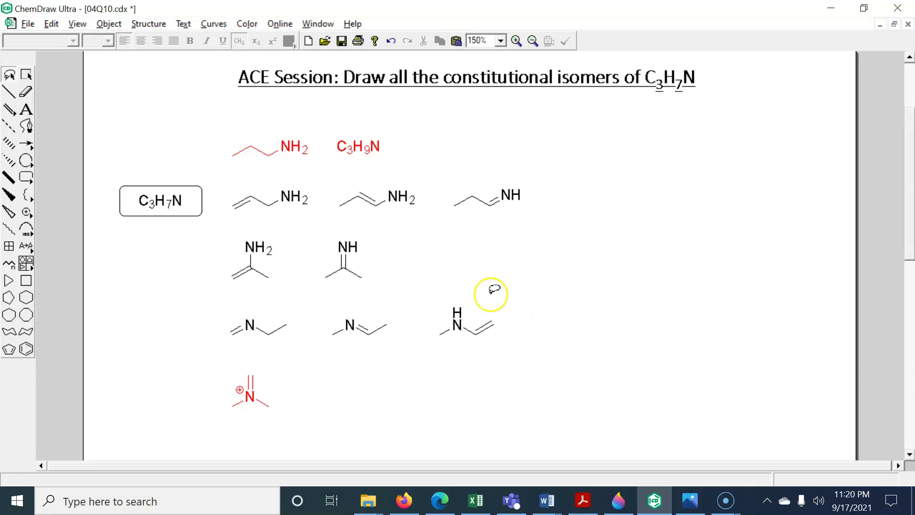
Review the numbered hints below the structures, especially the boxed one about adding a pi bond or ring.
{"action": "scroll", "coordinate": [629, 291], "scroll_direction": "down", "scroll_amount": 10}
{"action": "scroll", "coordinate": [384, 327], "scroll_direction": "down", "scroll_amount": 3}
{"action": "scroll", "coordinate": [389, 327], "scroll_direction": "up", "scroll_amount": 2}
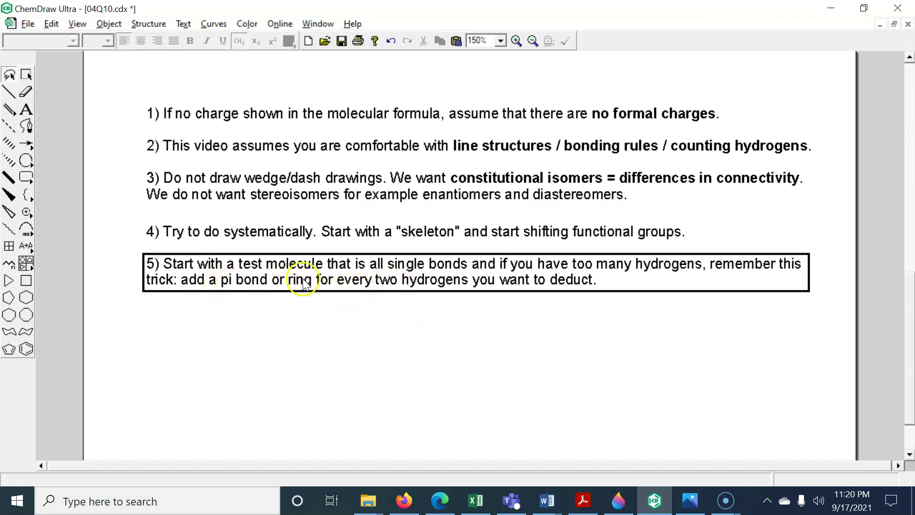
{"action": "scroll", "coordinate": [503, 338], "scroll_direction": "up", "scroll_amount": 3}
{"action": "scroll", "coordinate": [441, 317], "scroll_direction": "up", "scroll_amount": 4}
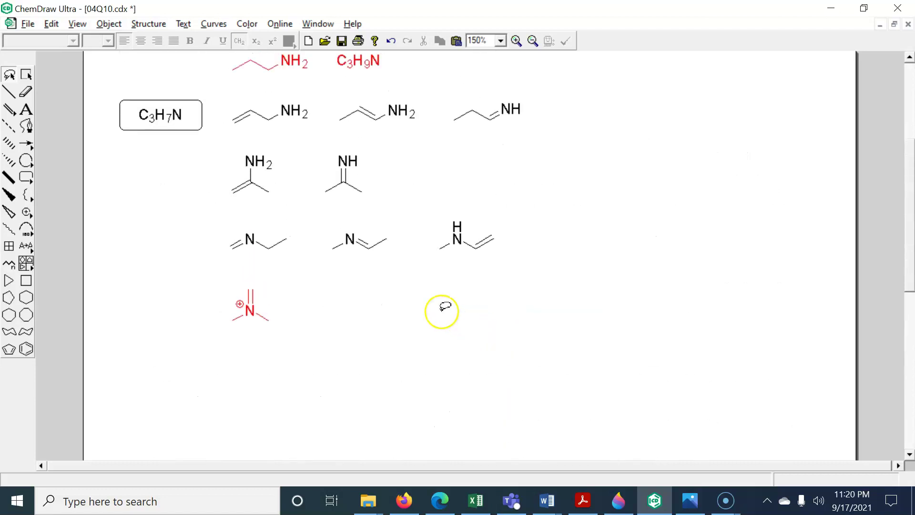
{"action": "scroll", "coordinate": [443, 314], "scroll_direction": "up", "scroll_amount": 1}
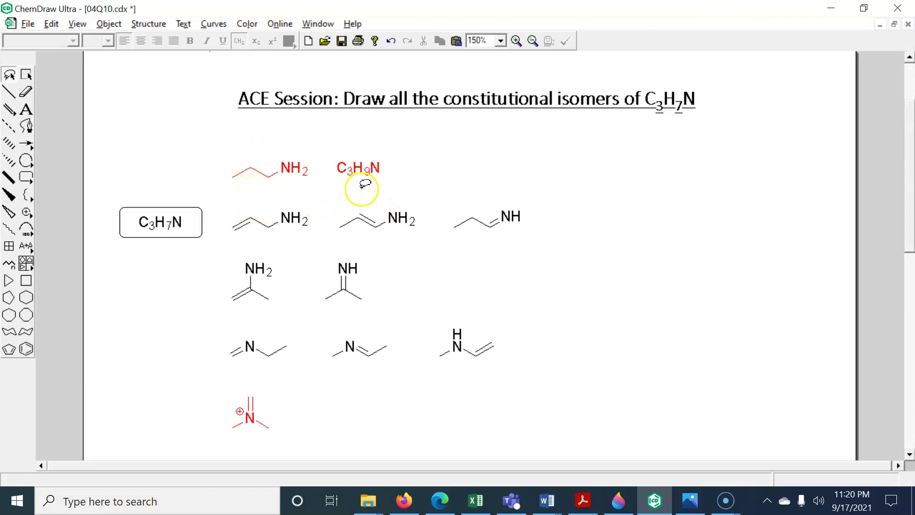
Draw a four-membered ring to the right of the first isomer row and label its upper-right corner NH.
{"action": "left_click", "coordinate": [29, 282]}
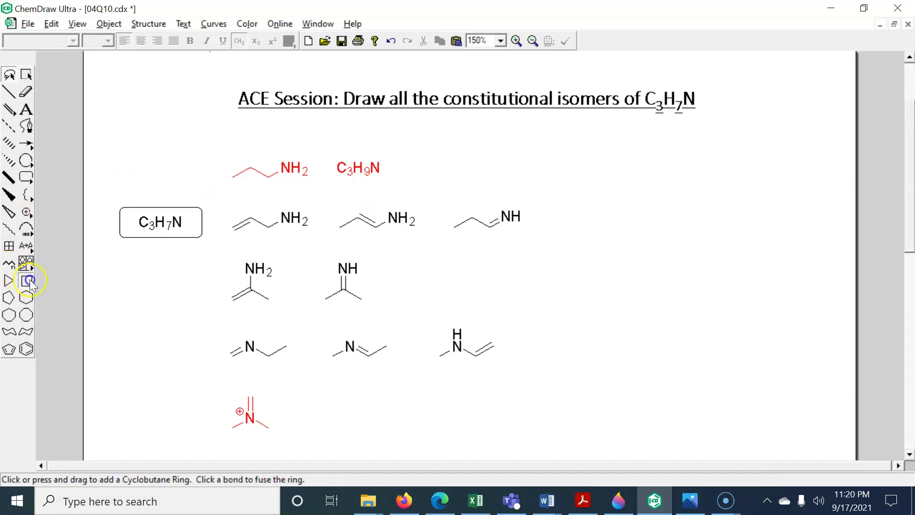
{"action": "left_click_drag", "start_coordinate": [641, 224], "coordinate": [669, 225]}
{"action": "left_click", "coordinate": [26, 110]}
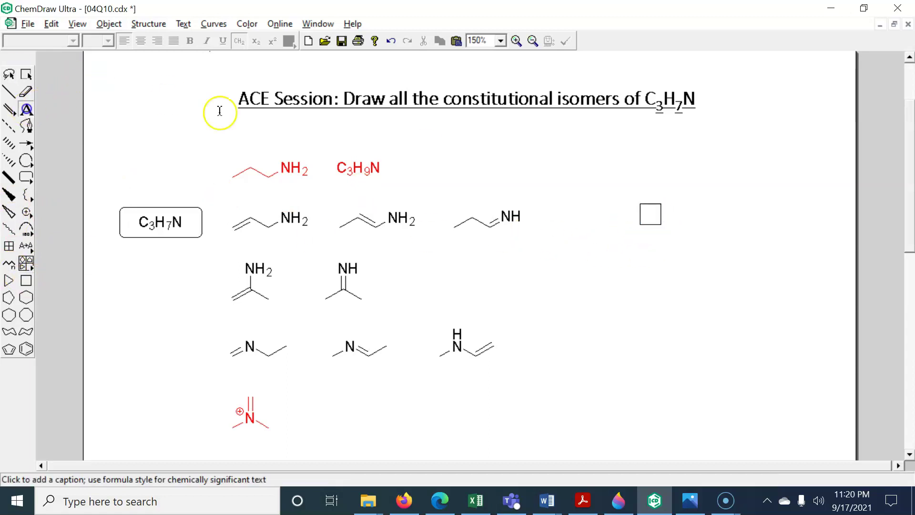
{"action": "left_click", "coordinate": [662, 204]}
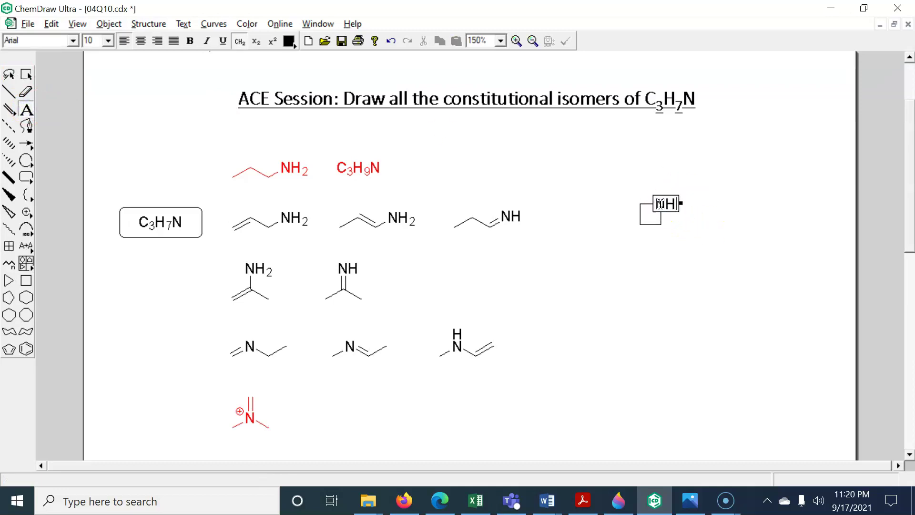
{"action": "left_click", "coordinate": [696, 263]}
Shift the four-membered NH ring slightly left, keeping it beside the first isomer row.
{"action": "left_click", "coordinate": [10, 90]}
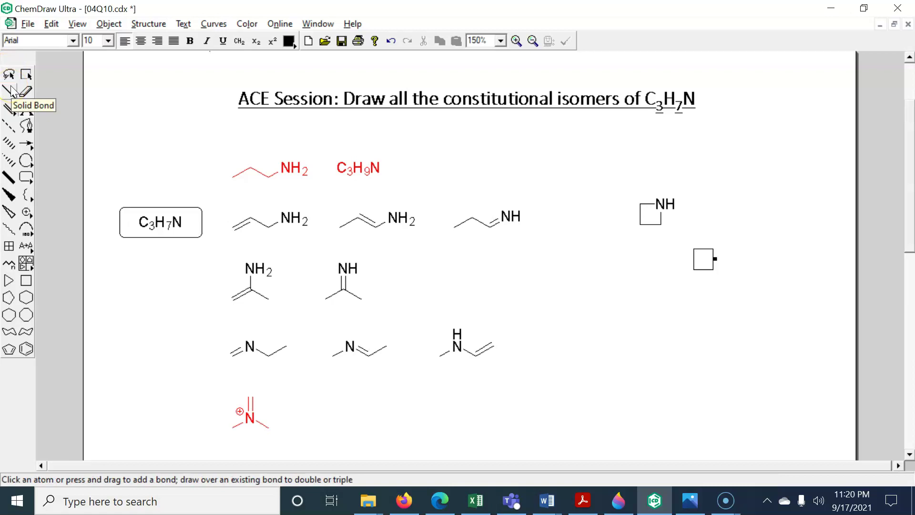
{"action": "left_click", "coordinate": [9, 75]}
{"action": "mouse_move", "coordinate": [637, 233]}
{"action": "left_mouse_down"}
{"action": "mouse_move", "coordinate": [665, 159]}
{"action": "mouse_move", "coordinate": [634, 231]}
{"action": "mouse_move", "coordinate": [620, 221]}
{"action": "left_mouse_up"}
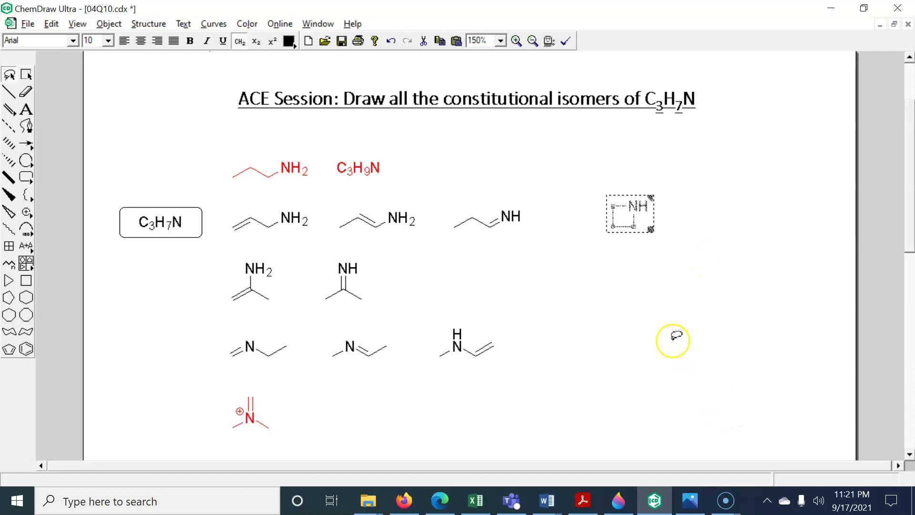
{"action": "left_click", "coordinate": [708, 319]}
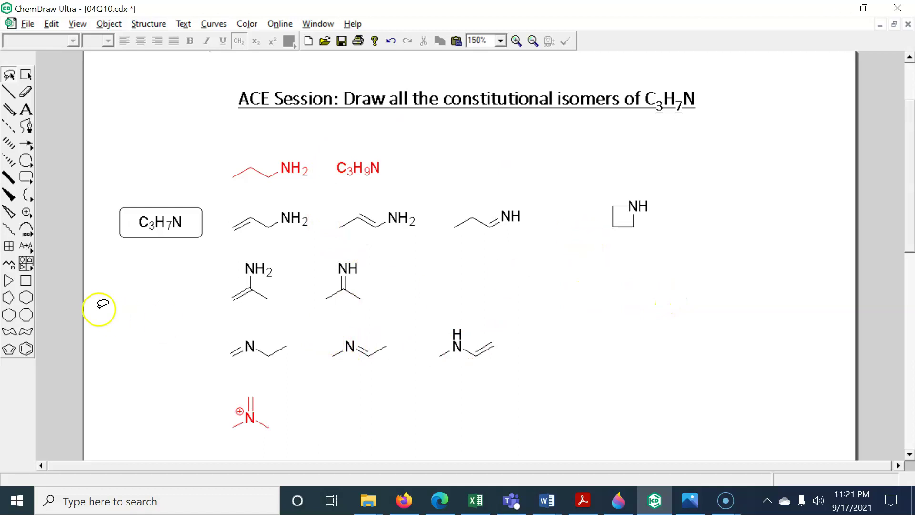
Draw an upright cyclopropane ring below the four-membered NH ring.
{"action": "left_click", "coordinate": [8, 282]}
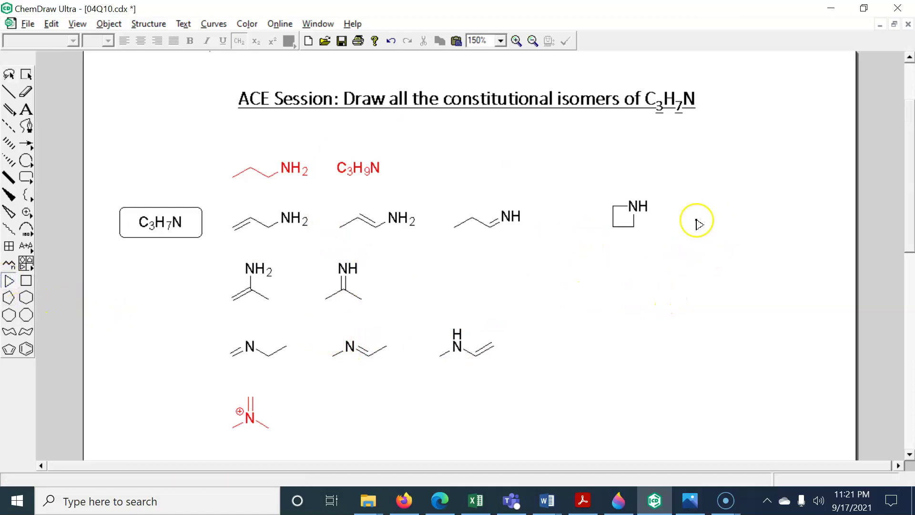
{"action": "left_click", "coordinate": [635, 281]}
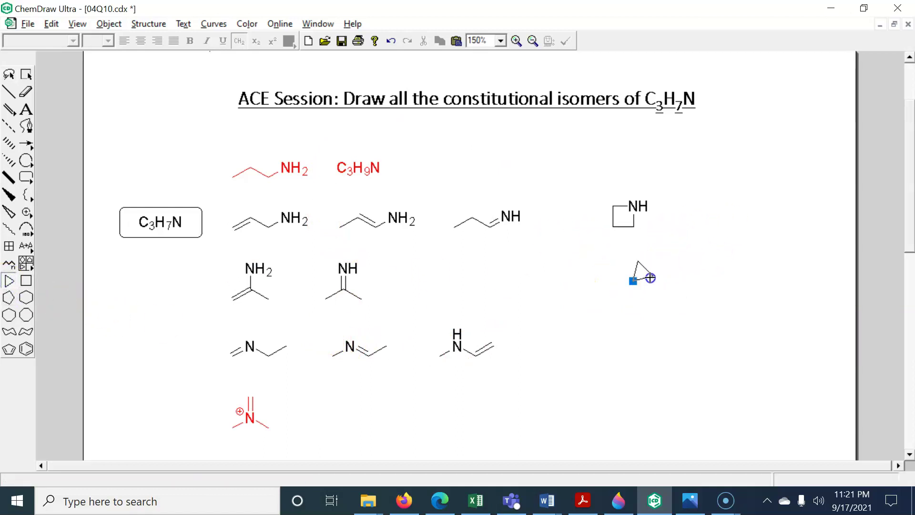
{"action": "left_click", "coordinate": [801, 313]}
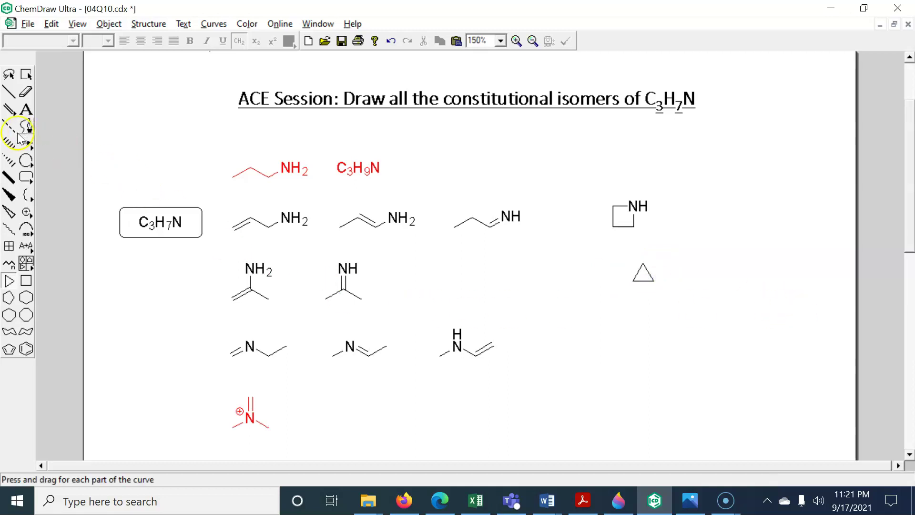
Attach a bond ending in NH2 to the lower-right corner of the cyclopropane ring.
{"action": "left_click", "coordinate": [9, 92]}
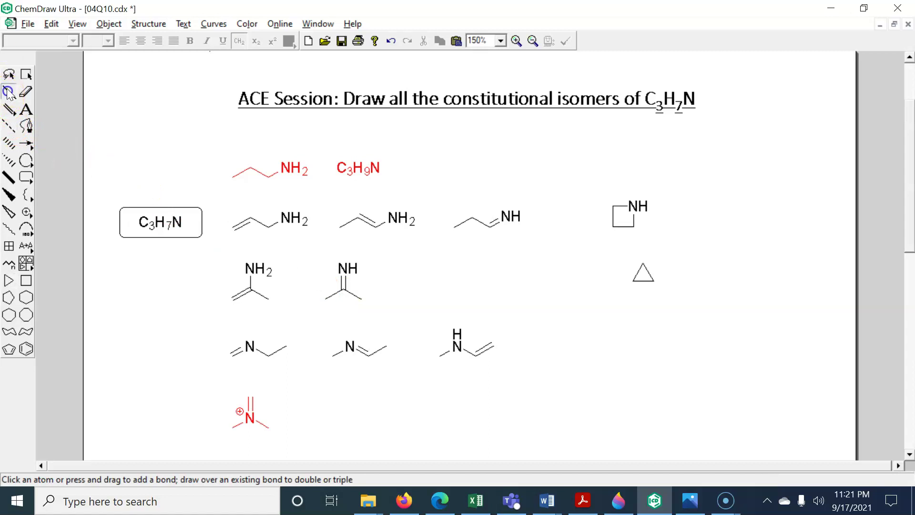
{"action": "left_click_drag", "start_coordinate": [652, 280], "coordinate": [670, 296]}
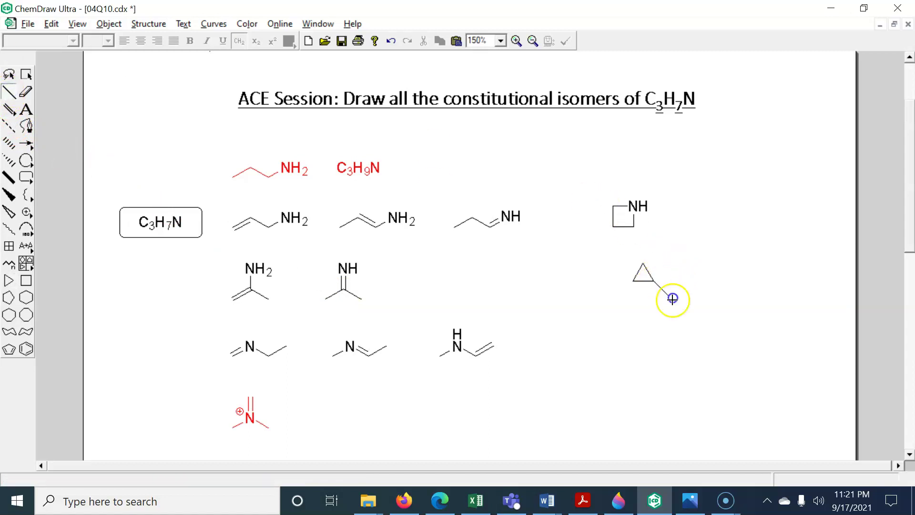
{"action": "left_click", "coordinate": [26, 109]}
{"action": "left_click", "coordinate": [669, 297]}
{"action": "type", "text": "NH2"}
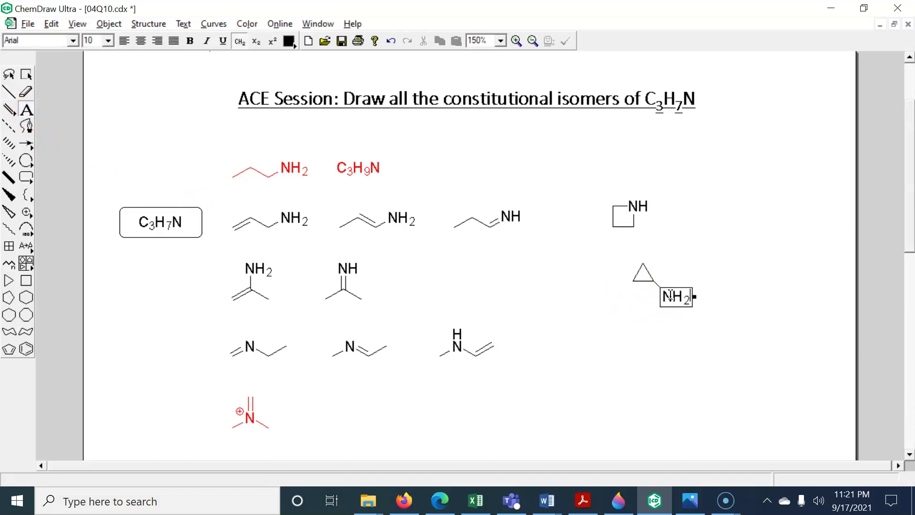
Place a copy of the cyclopropylamine structure directly below the original, level with the third isomer row.
{"action": "left_click", "coordinate": [9, 74]}
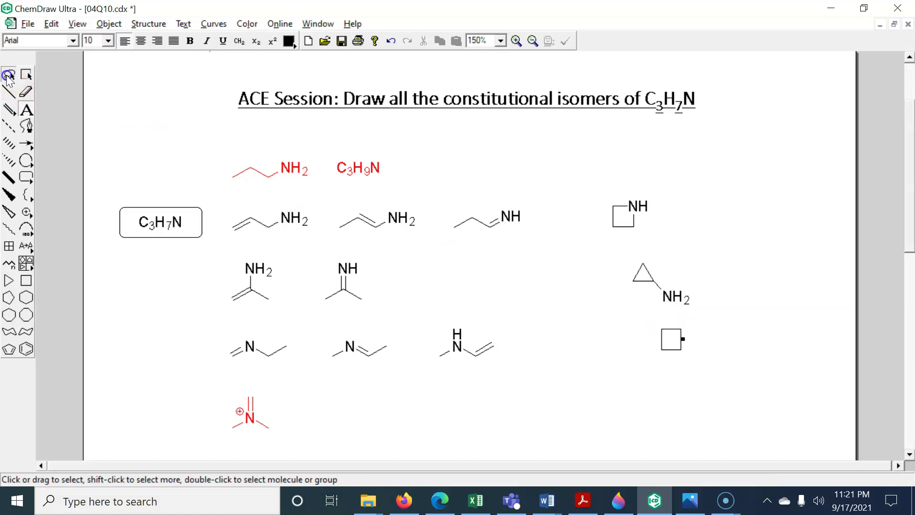
{"action": "key", "text": "ctrl+d"}
{"action": "key", "text": "Down"}
{"action": "key", "text": "Down"}
{"action": "key", "text": "Down"}
{"action": "key", "text": "Down"}
{"action": "key", "text": "Down"}
{"action": "key", "text": "Down"}
{"action": "key", "text": "Down"}
{"action": "key", "text": "Down"}
{"action": "key", "text": "Down"}
{"action": "key", "text": "Down"}
{"action": "key", "text": "Down"}
{"action": "key", "text": "Down"}
{"action": "key", "text": "Down"}
{"action": "key", "text": "Down"}
{"action": "key", "text": "Down"}
{"action": "key", "text": "Down"}
{"action": "key", "text": "Down"}
{"action": "key", "text": "Down"}
{"action": "key", "text": "Down"}
{"action": "key", "text": "Down"}
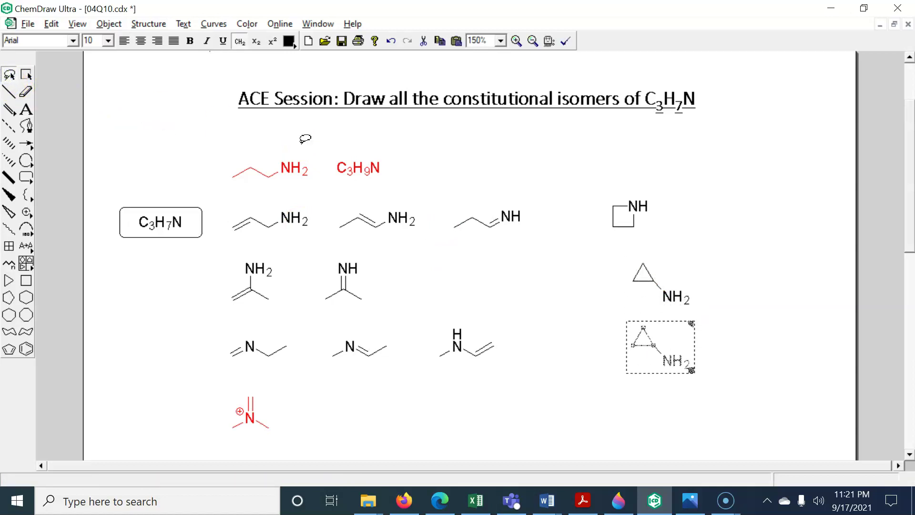
Shift both cyclopropylamine structures left to line them up beneath the four-membered NH ring.
{"action": "mouse_move", "coordinate": [733, 323]}
{"action": "left_mouse_down"}
{"action": "mouse_move", "coordinate": [729, 347]}
{"action": "mouse_move", "coordinate": [607, 316]}
{"action": "mouse_move", "coordinate": [721, 329]}
{"action": "left_mouse_up"}
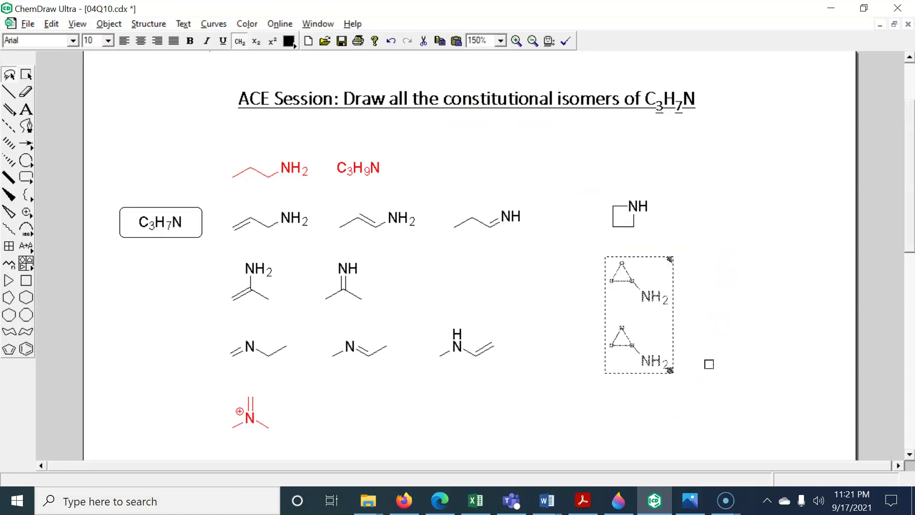
{"action": "key", "text": "Right"}
{"action": "key", "text": "Right"}
Convert the lower cyclopropylamine copy to 2-methylaziridine by deleting its NH2 label and setting the ring's top atom to NH.
{"action": "left_click", "coordinate": [26, 91]}
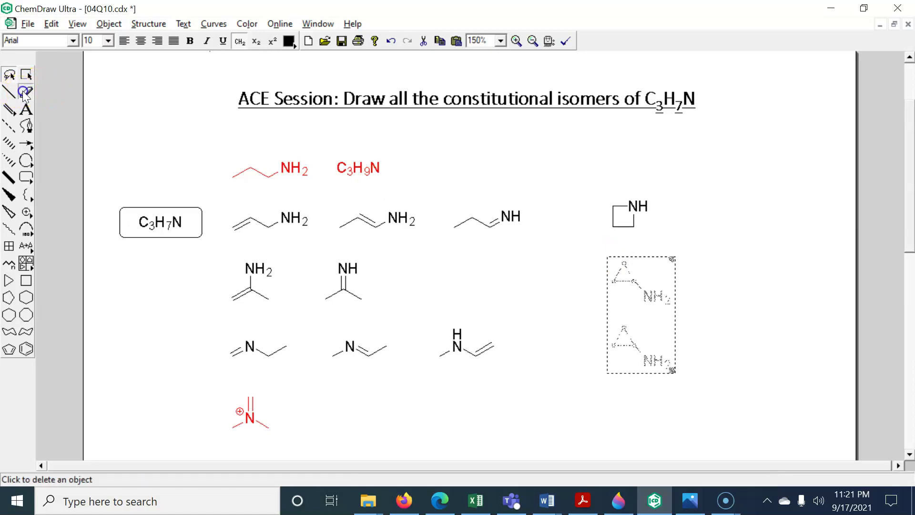
{"action": "left_click", "coordinate": [654, 360]}
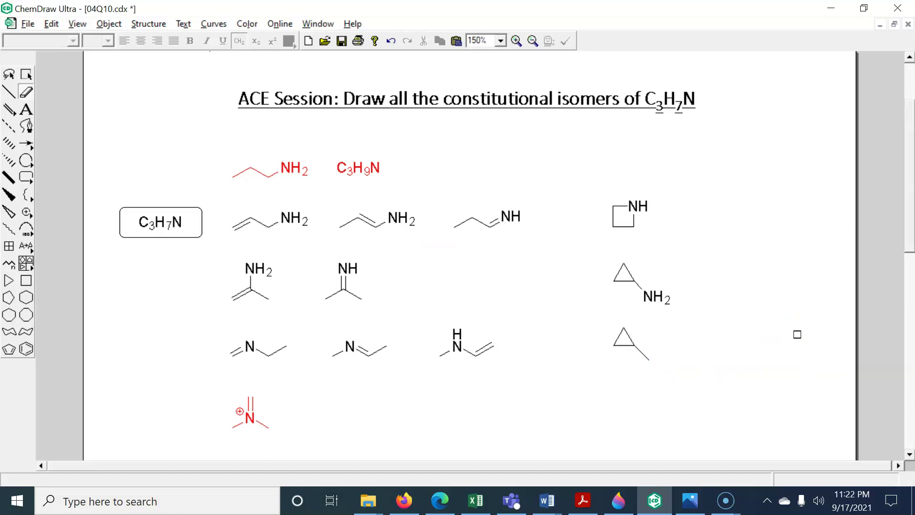
{"action": "left_click", "coordinate": [26, 109]}
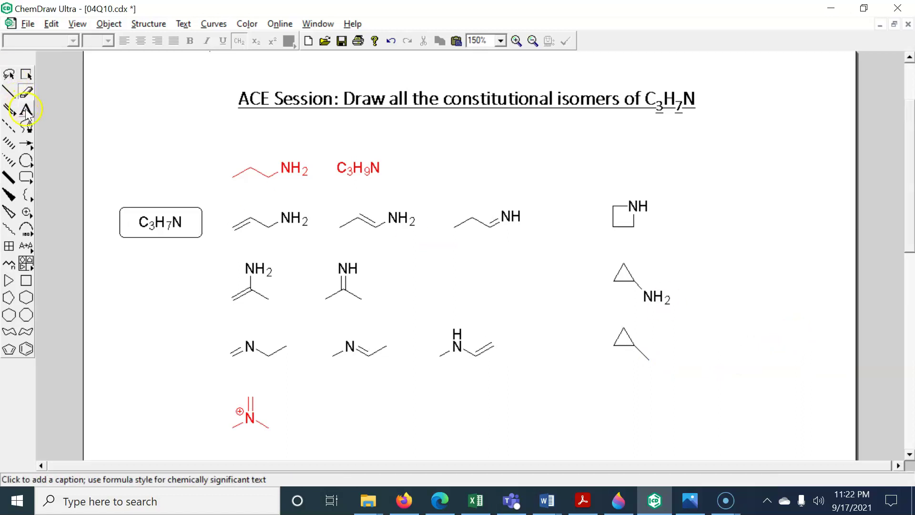
{"action": "left_click", "coordinate": [624, 329]}
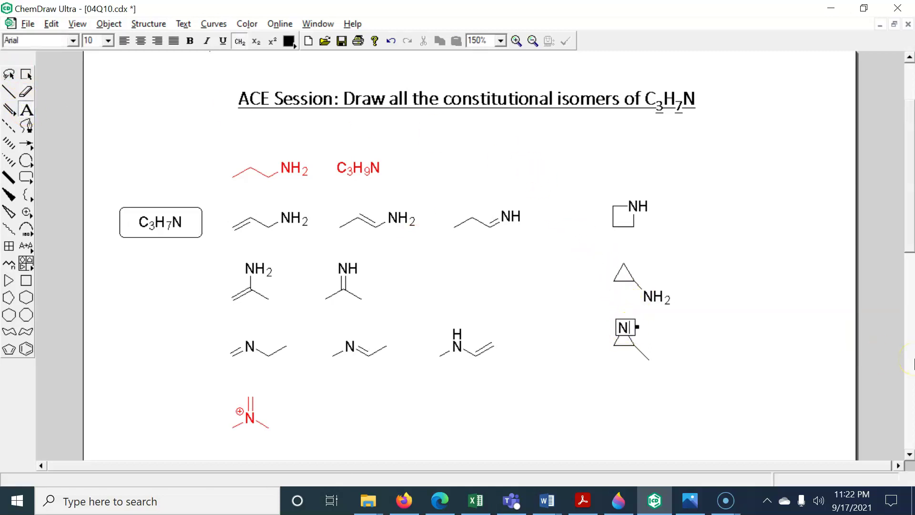
{"action": "left_click", "coordinate": [773, 367]}
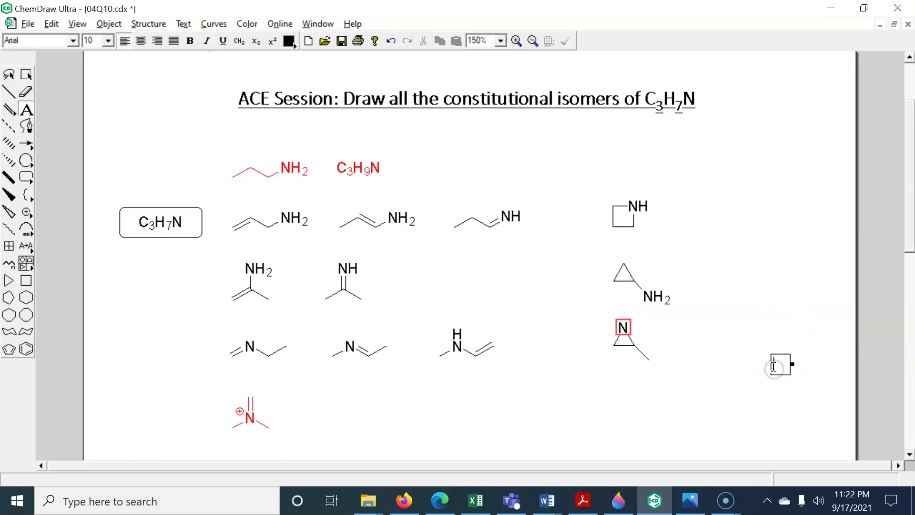
{"action": "left_click", "coordinate": [622, 326]}
{"action": "left_click", "coordinate": [622, 326]}
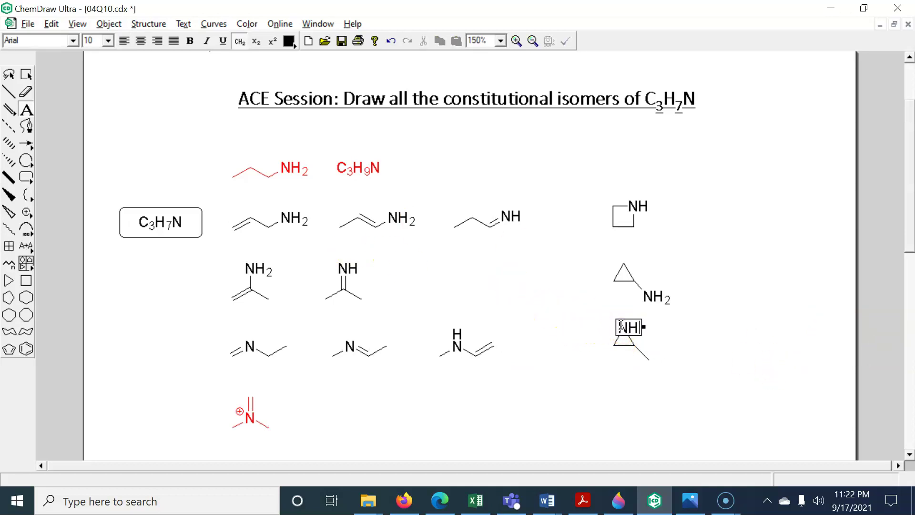
{"action": "left_click", "coordinate": [723, 336]}
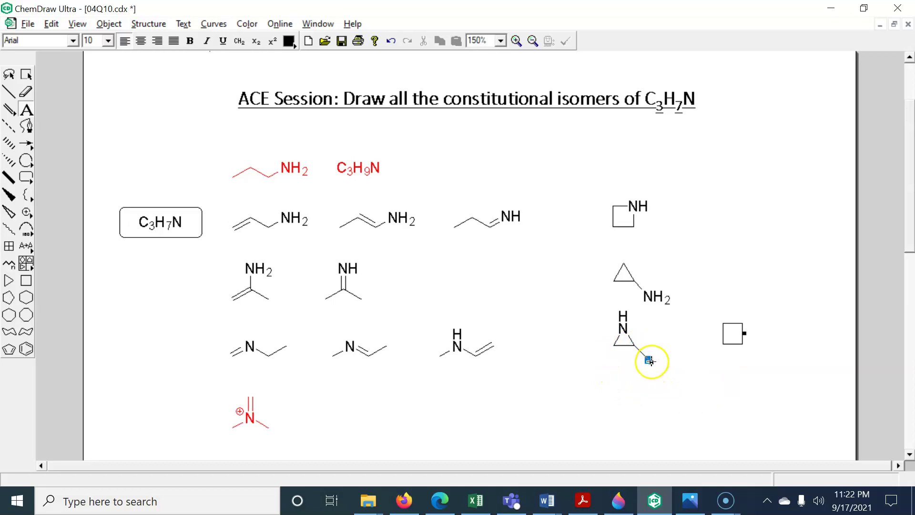
{"action": "left_click", "coordinate": [627, 319]}
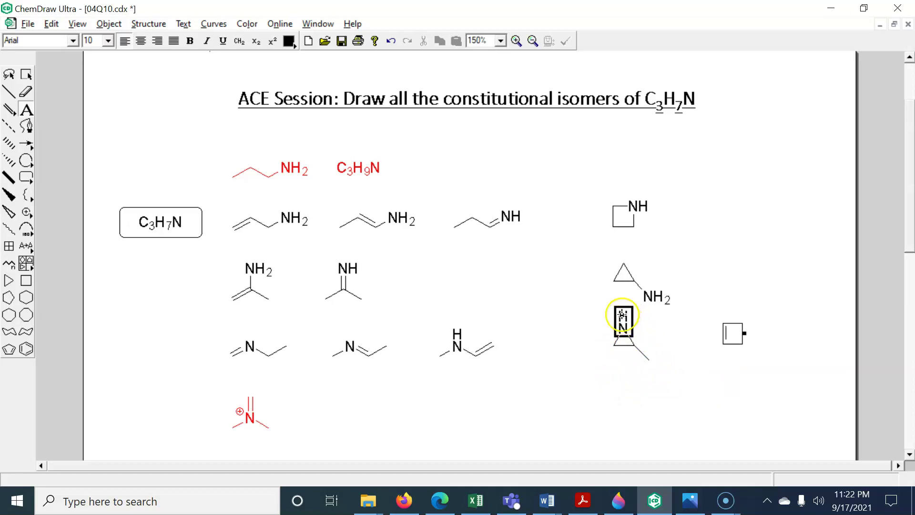